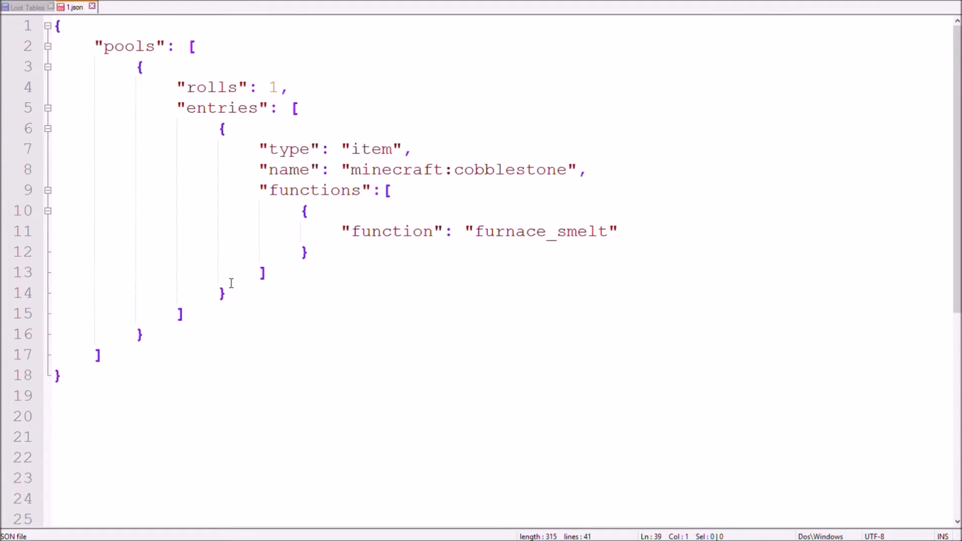
Step: Add a "conditions" array below "rolls": 1 and open a condition object inside it
left_click(323, 97)
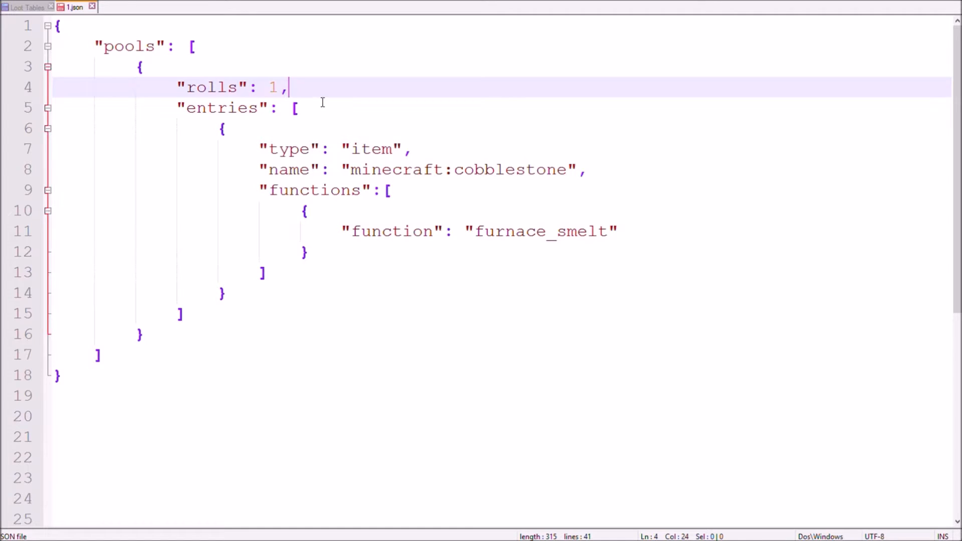
key("Return")
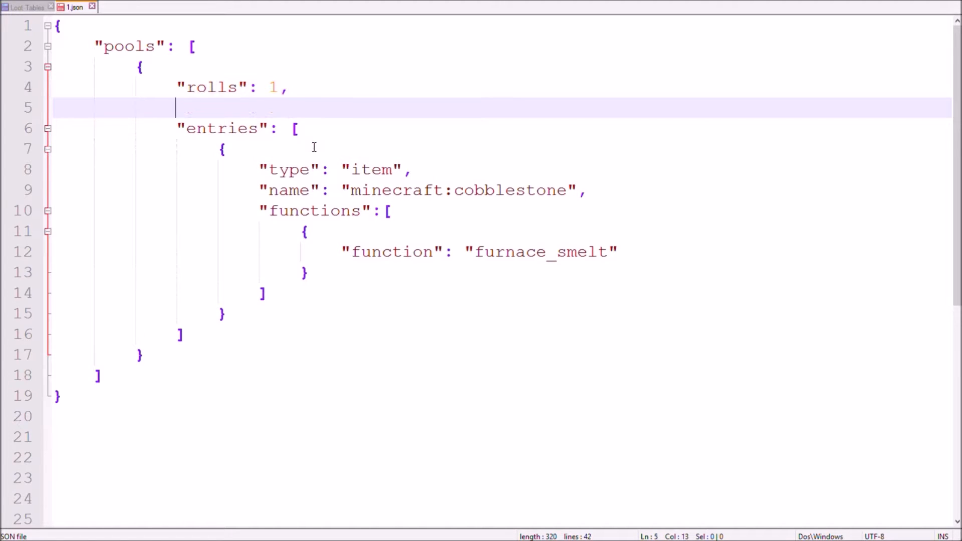
type("\"con")
type("ditions")
key("Right")
type("[")
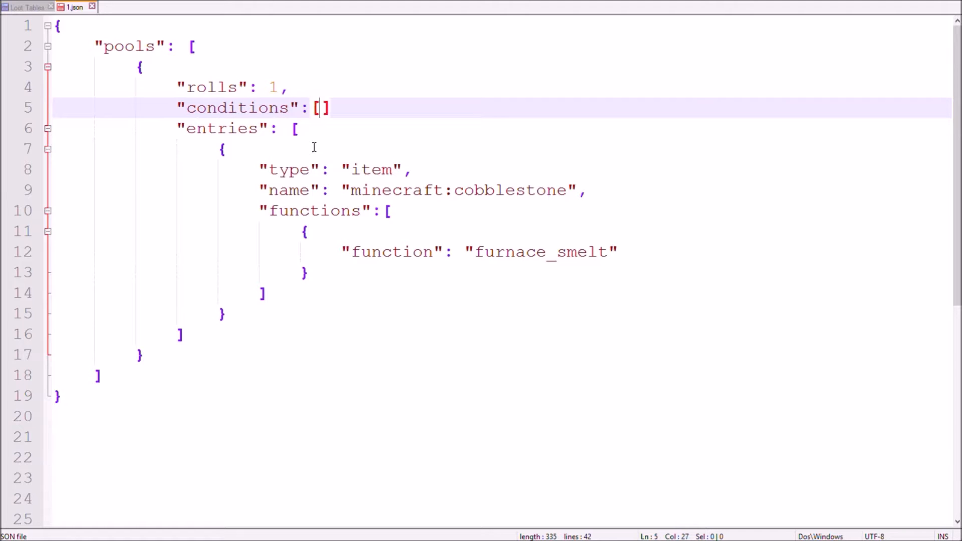
key("Return")
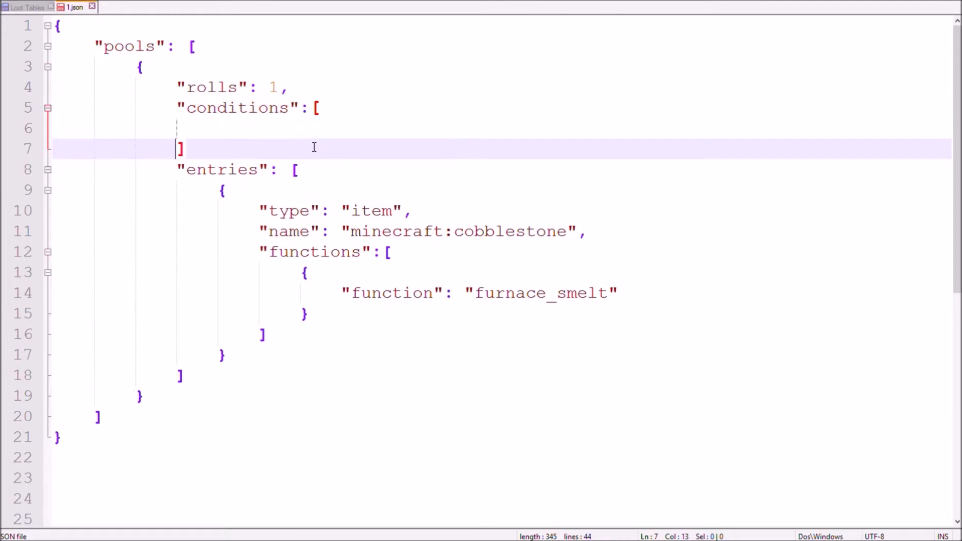
type("{")
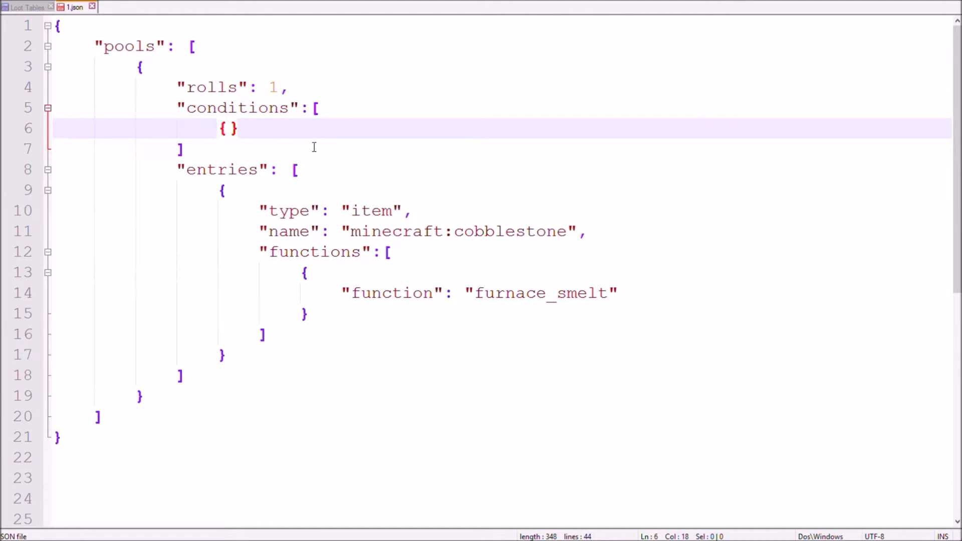
key("Return")
key("Tab")
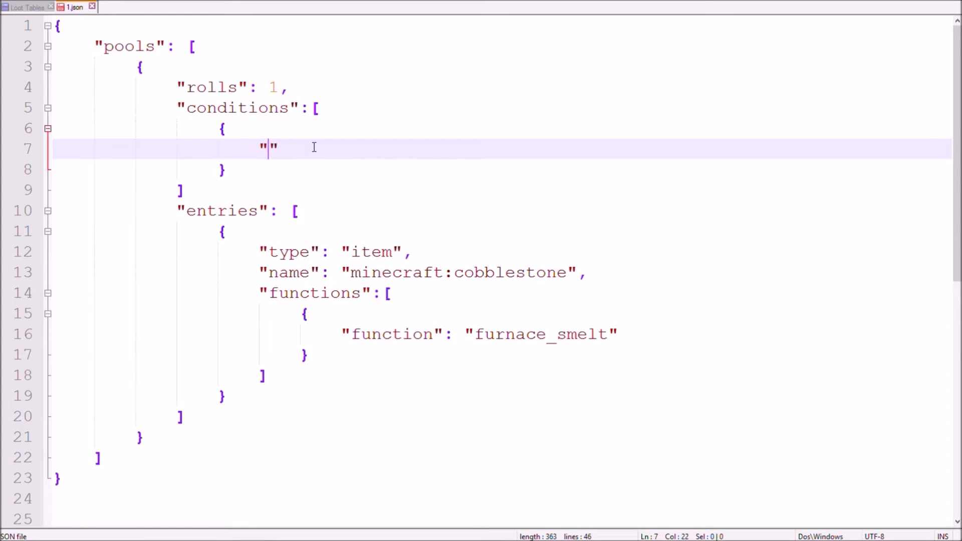
type("condition")
type("\": \"")
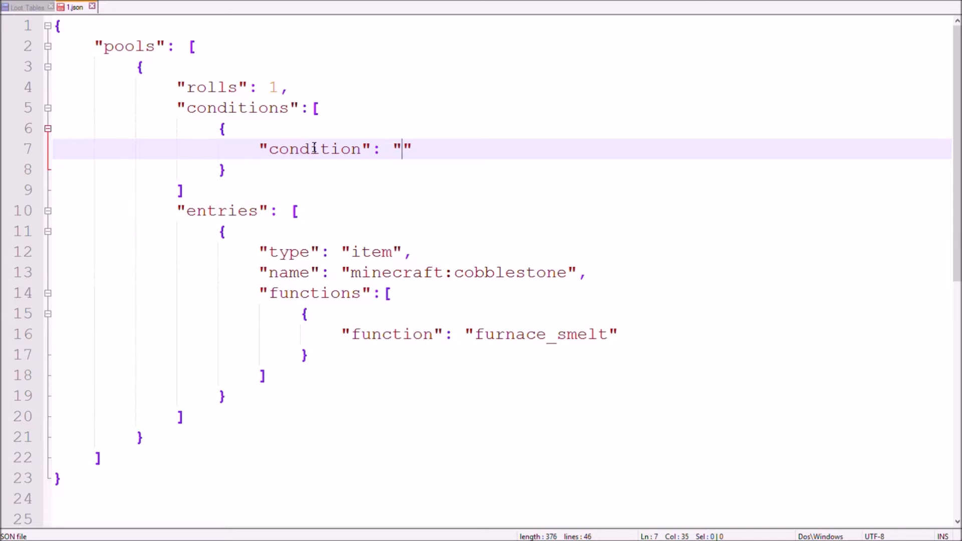
type("ra")
type("ndom_chance\"")
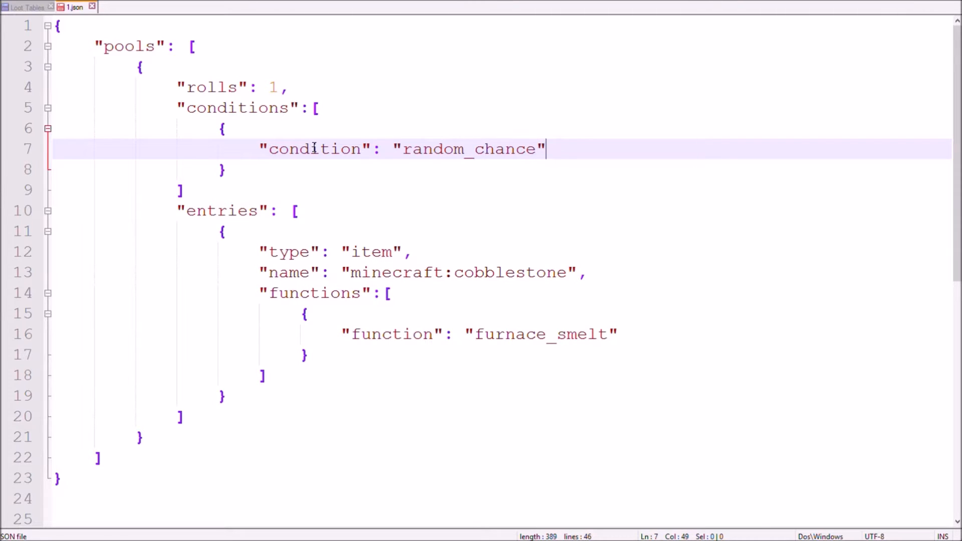
type(",")
Step: Fill the object with condition random_chance and chance 0.5, ending the array with a comma
key("Return")
type("\"")
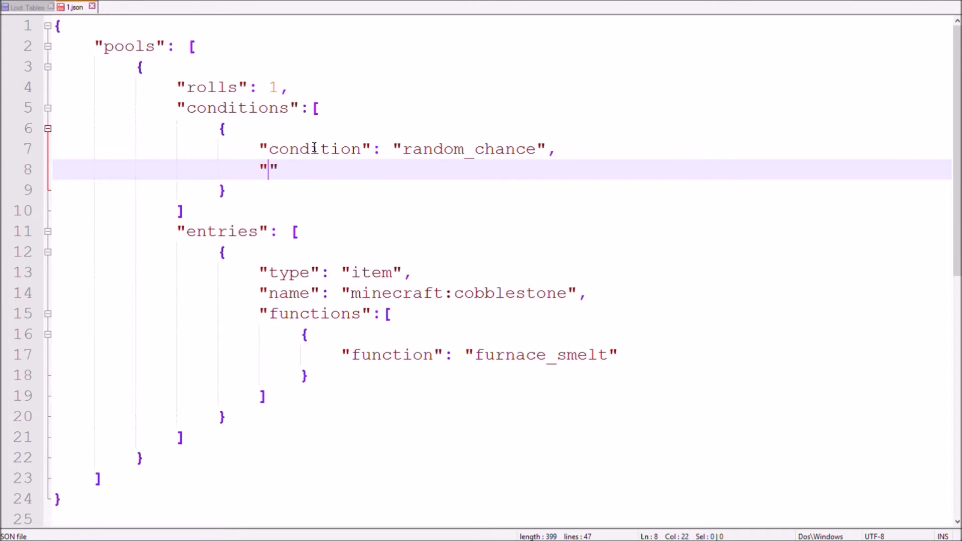
type("chance\": 0.5")
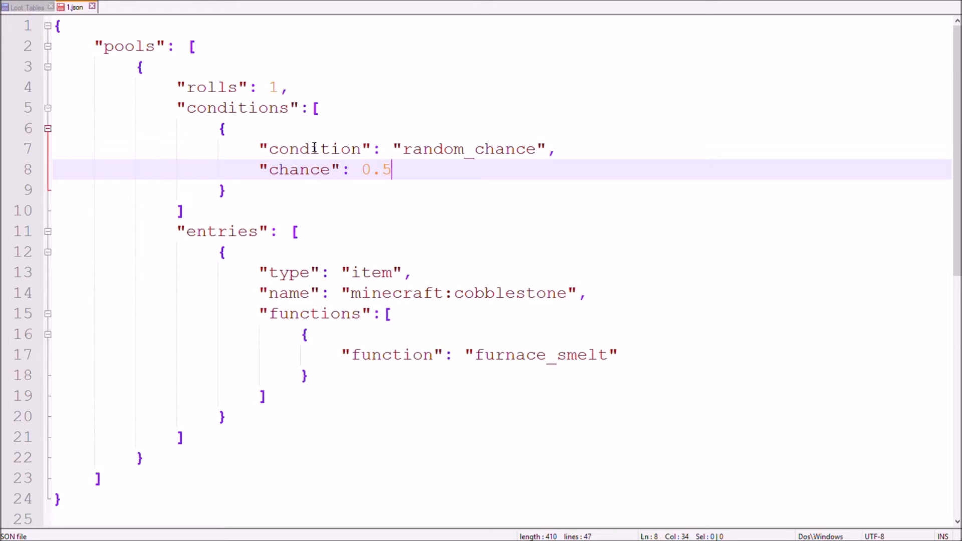
left_click(193, 211)
type(",")
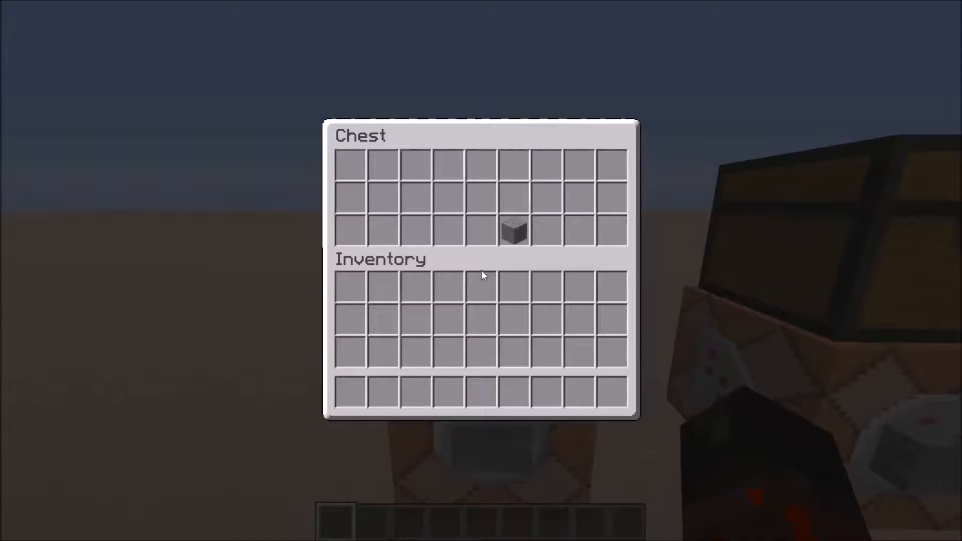
Step: Open and close each test chest to see which ones received the stone block
key("Escape")
right_click(481, 270)
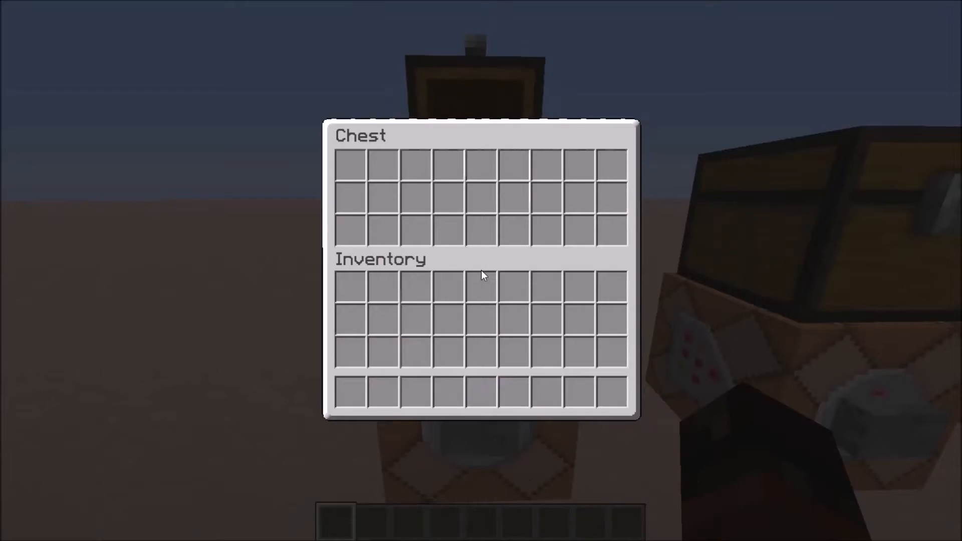
key("Escape")
right_click(481, 271)
key("Escape")
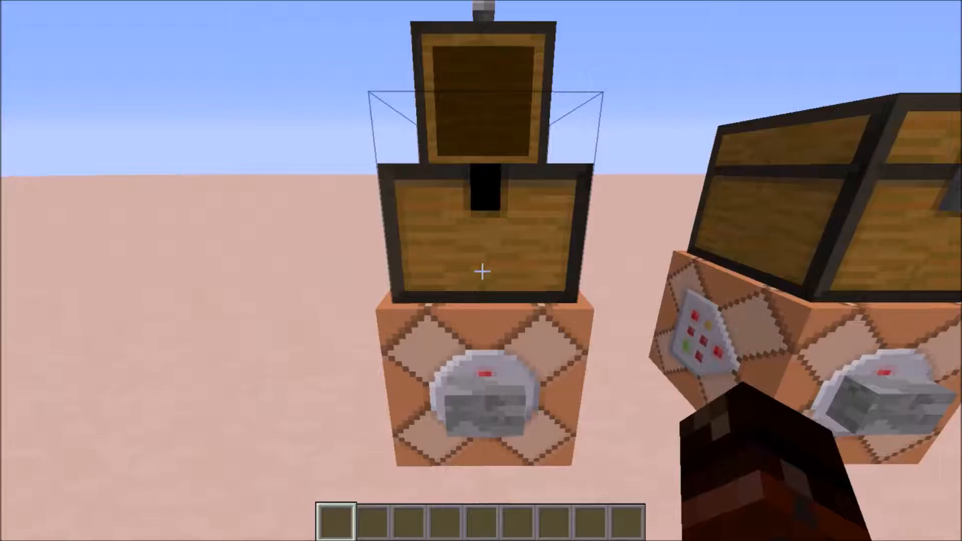
right_click(481, 271)
key("Escape")
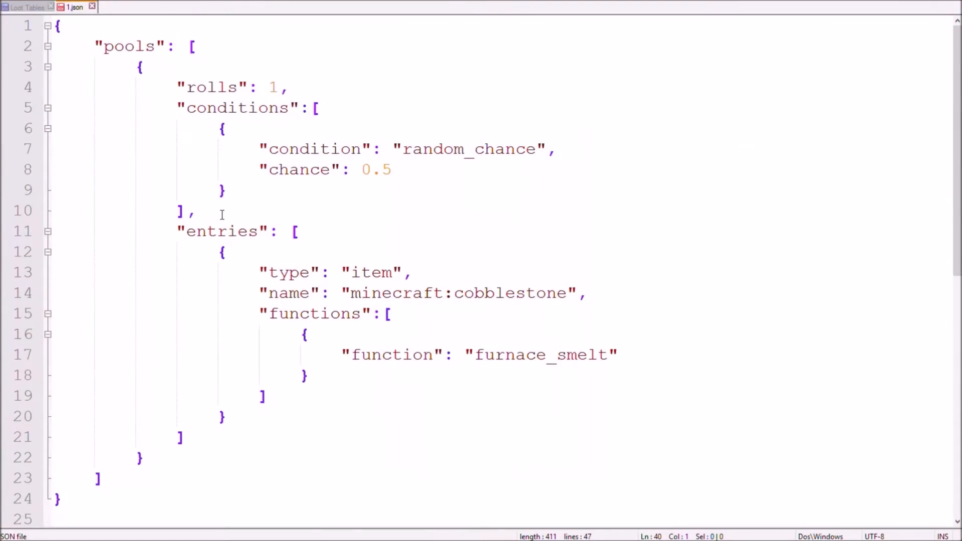
Step: Cut the pool's conditions block and paste it, indented, below the cobblestone entry's name line
left_click_drag(222, 215, 177, 108)
key("ctrl+c")
key("Delete")
key("BackSpace")
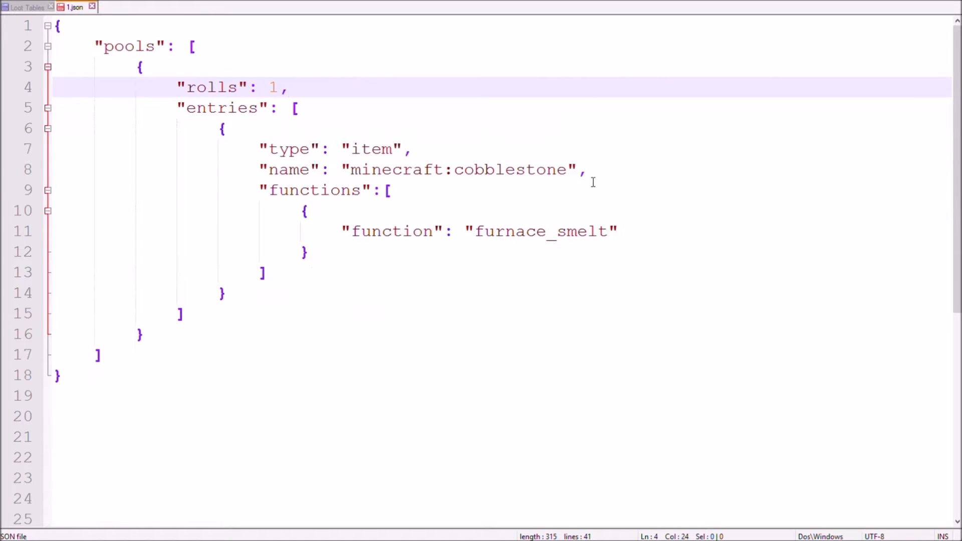
left_click(592, 173)
key("Return")
key("ctrl+v")
left_click_drag(197, 293, 2, 195)
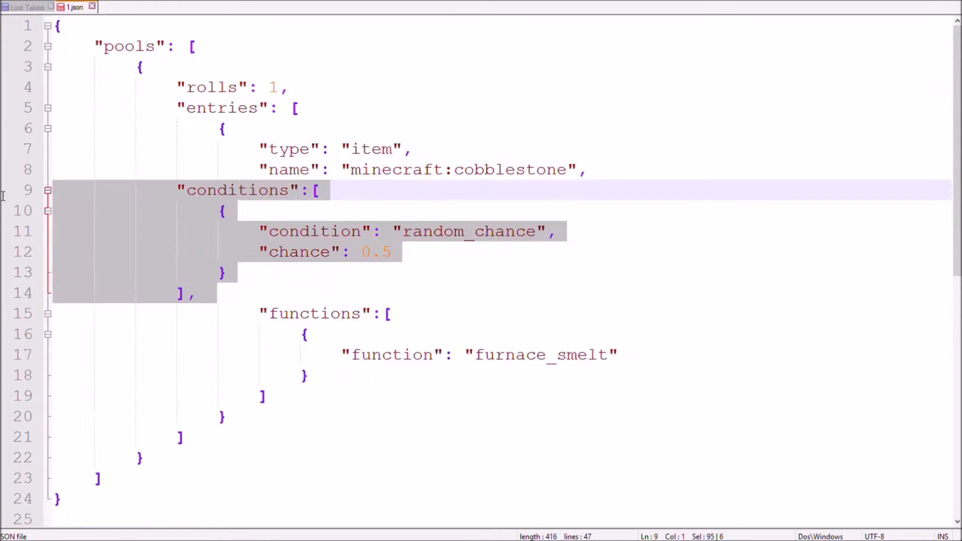
key("Tab")
left_click(474, 506)
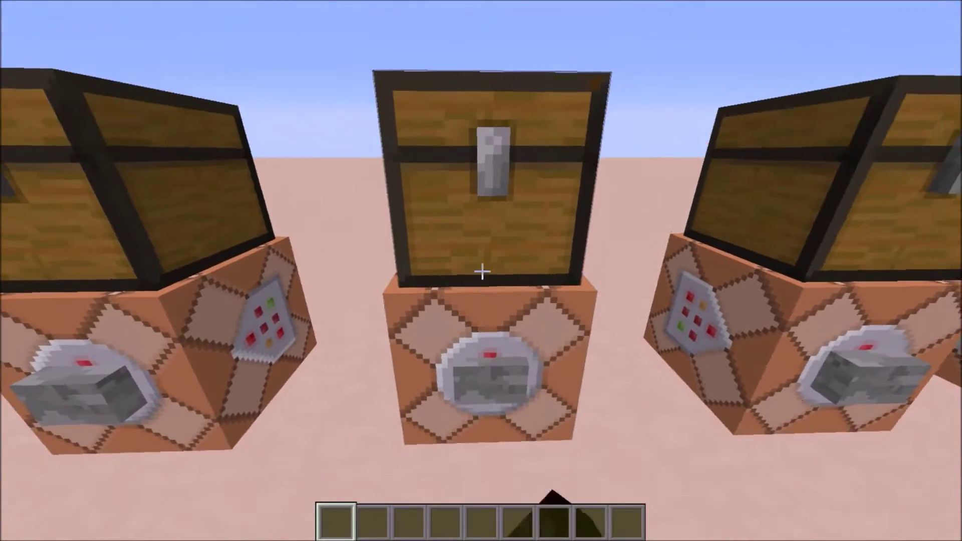
Step: Open the middle chest four times to see the stone block appear only sometimes
right_click(480, 271)
key("Escape")
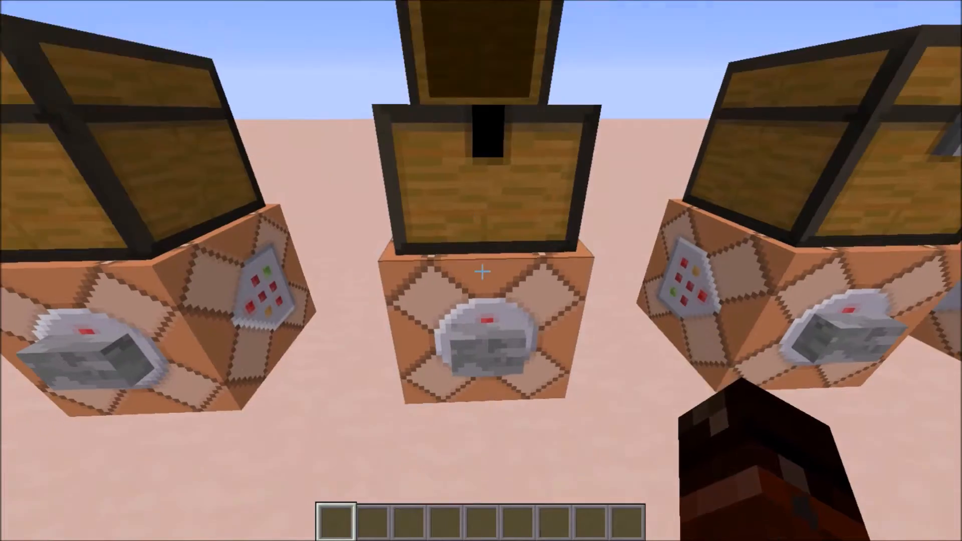
right_click(481, 271)
key("Escape")
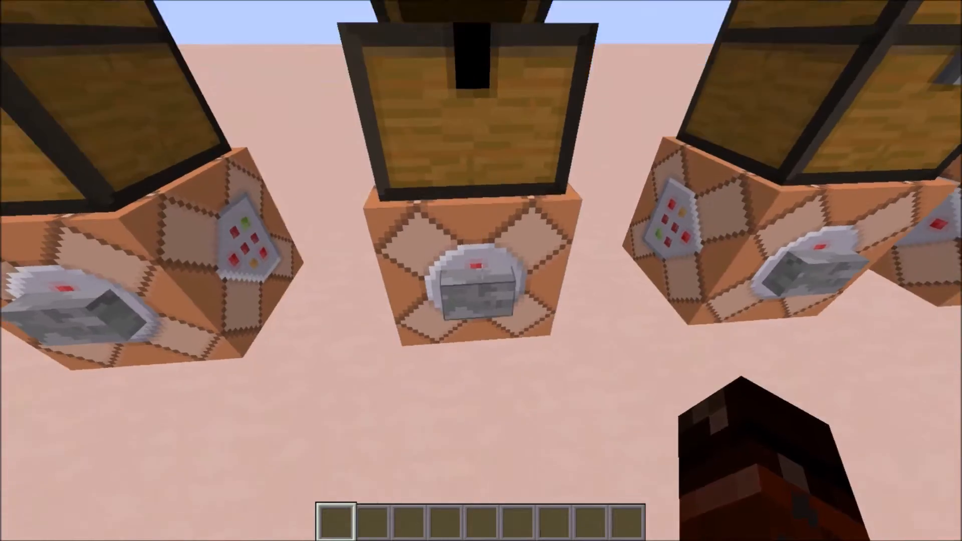
right_click(480, 271)
key("Escape")
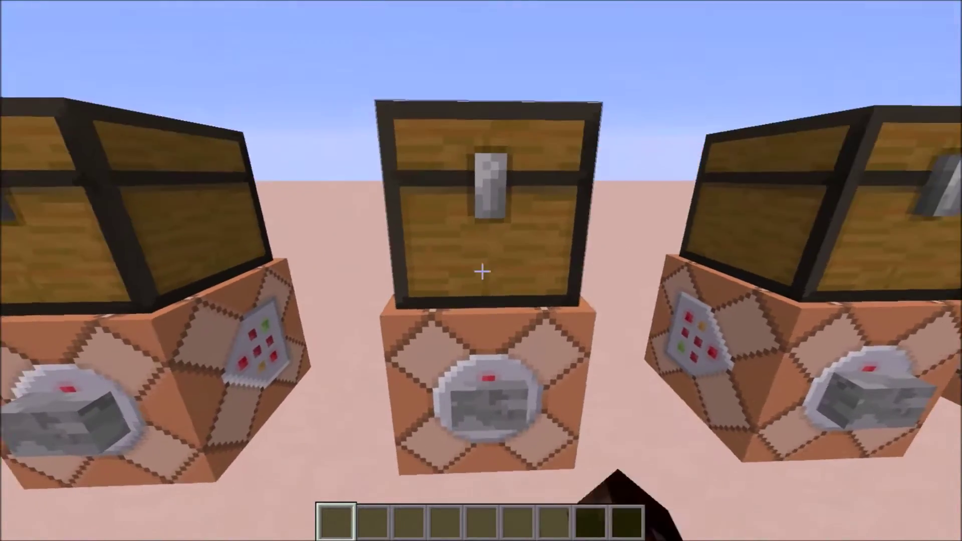
right_click(481, 270)
key("Escape")
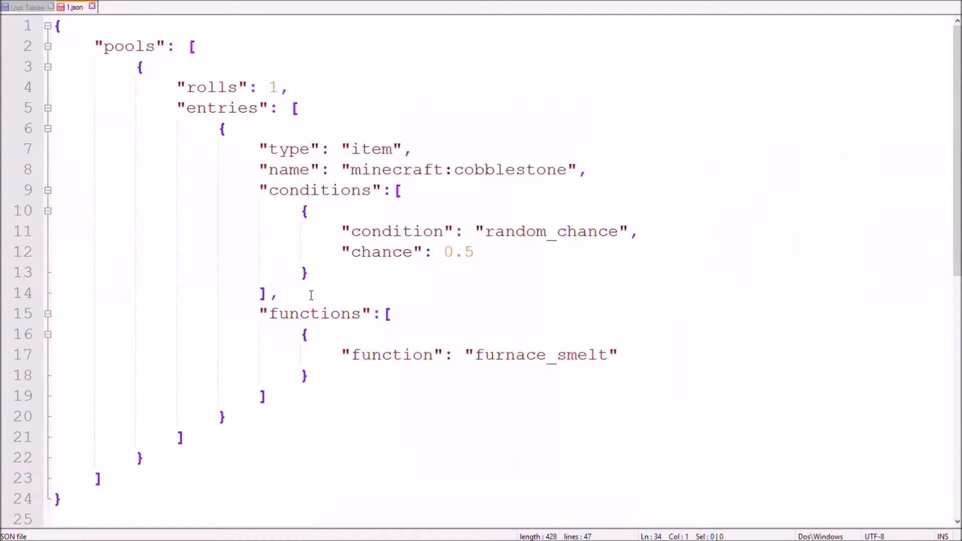
Step: Cut the entry's conditions block and paste it after "furnace_smelt" inside the function object
left_click_drag(278, 293, 260, 191)
key("Delete")
key("BackSpace")
left_click(635, 231)
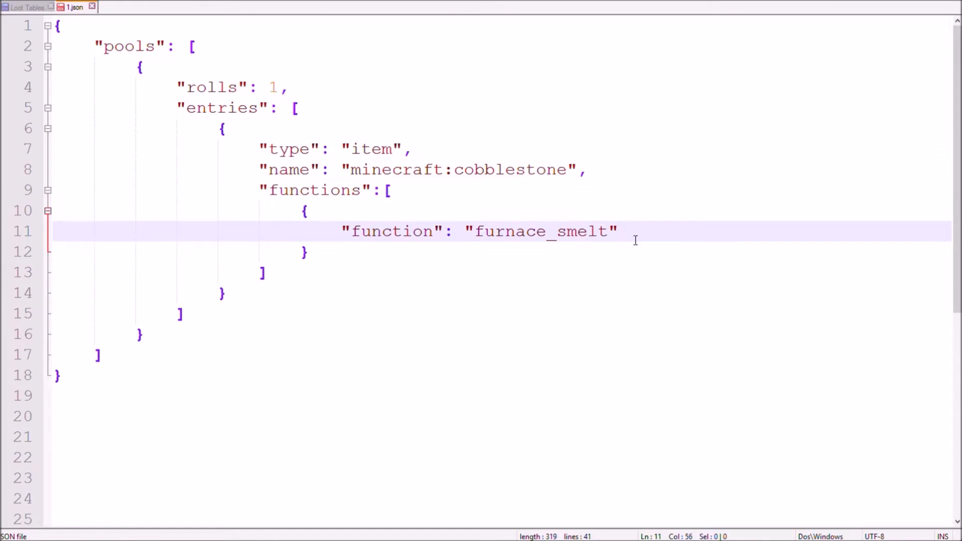
type(",")
key("Return")
key("ctrl+v")
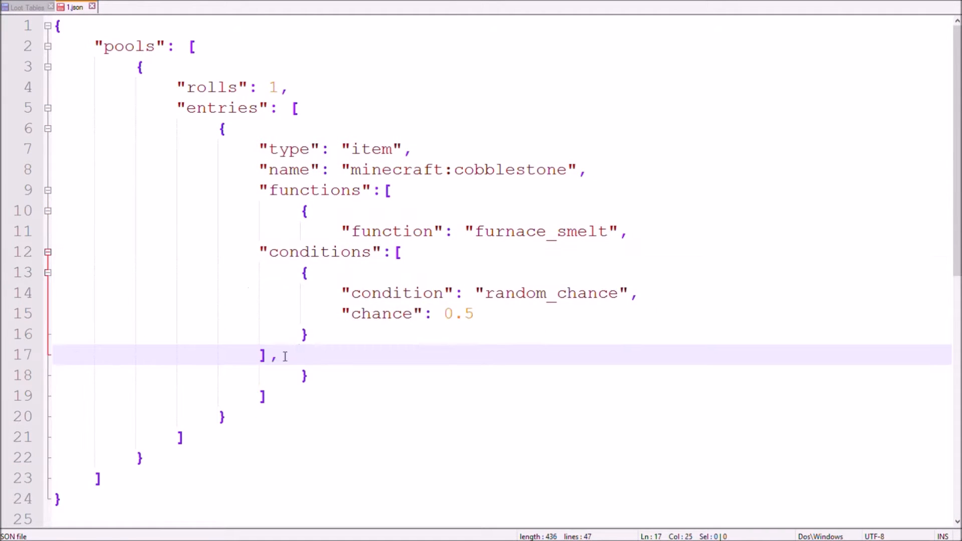
Step: Indent the pasted conditions block and remove the trailing comma after its closing bracket
left_click_drag(282, 357, 2, 256)
key("Tab")
left_click(375, 355)
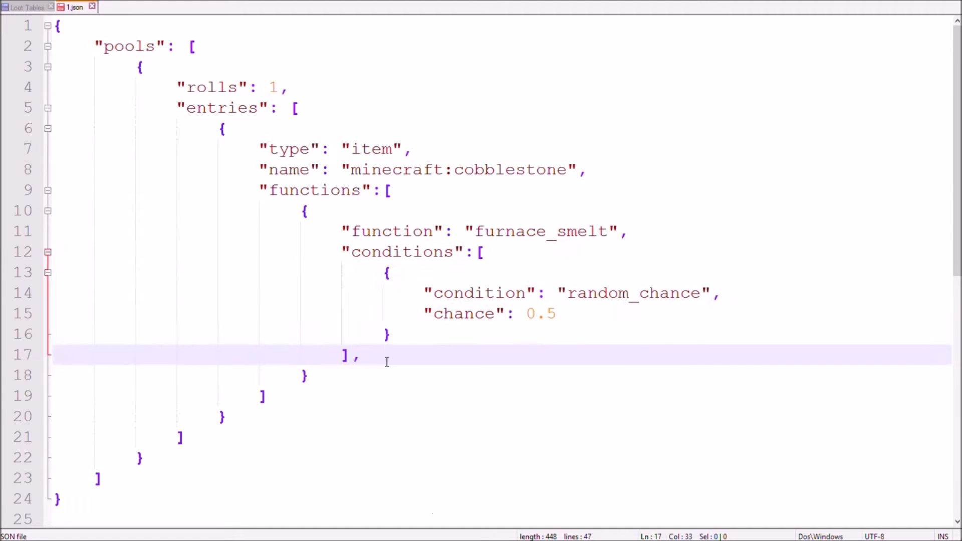
key("BackSpace")
key("BackSpace")
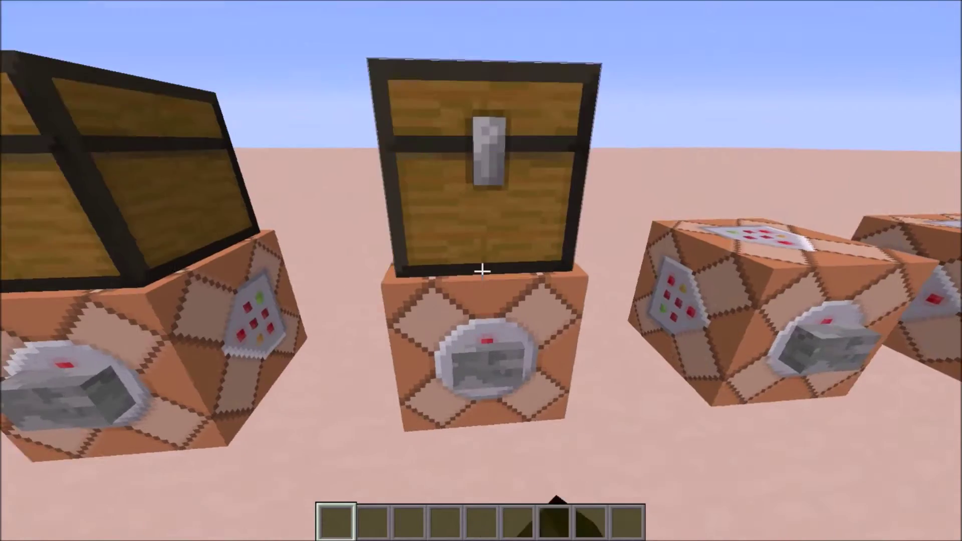
Step: Open the middle chest twice to confirm it holds one stone block under the function-level condition
right_click(481, 269)
key("Escape")
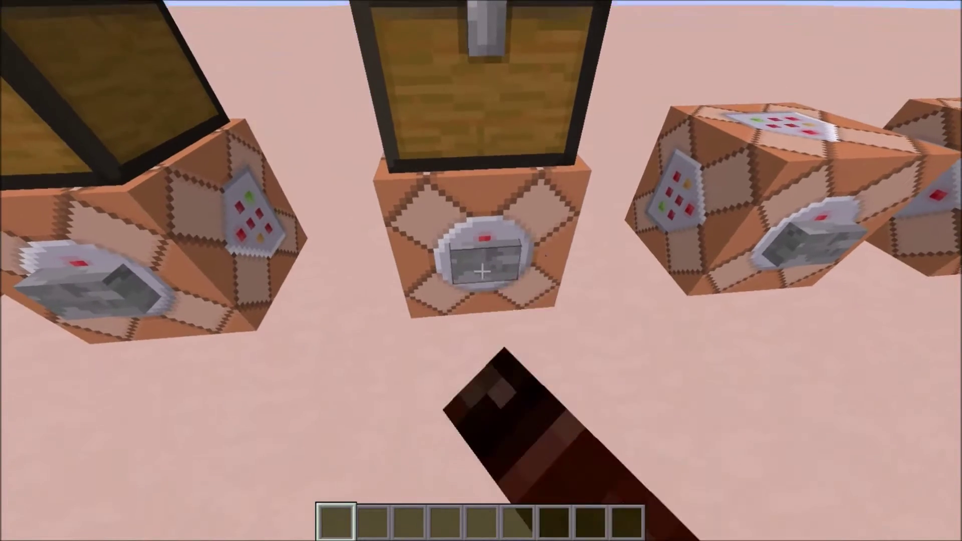
right_click(481, 269)
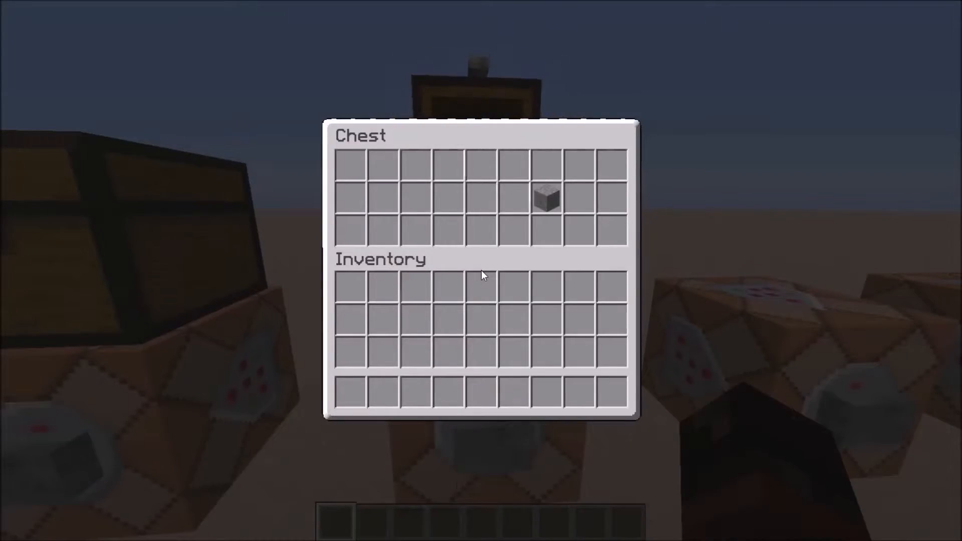
key("Escape")
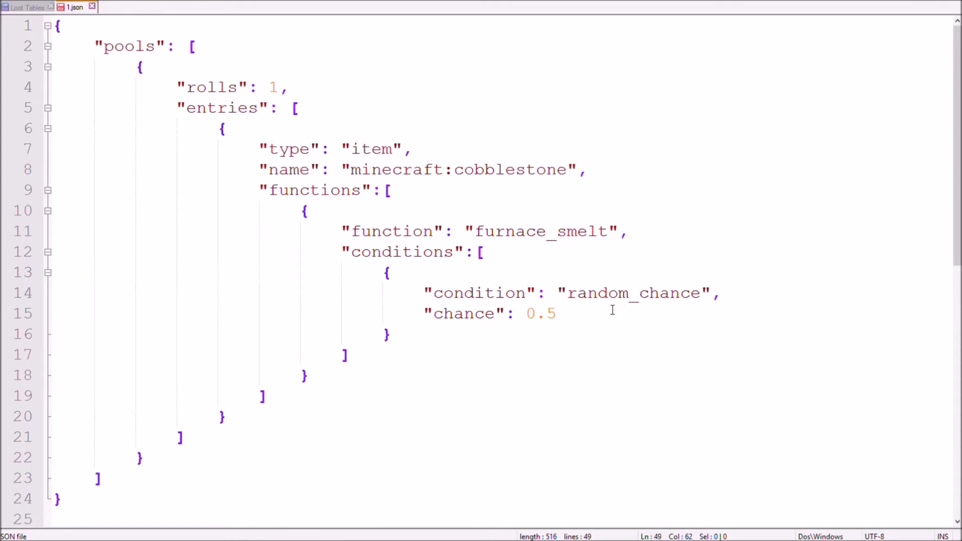
Step: Rename the condition to random_chance_with_looting and change its chance to 0.1
double_click(620, 293)
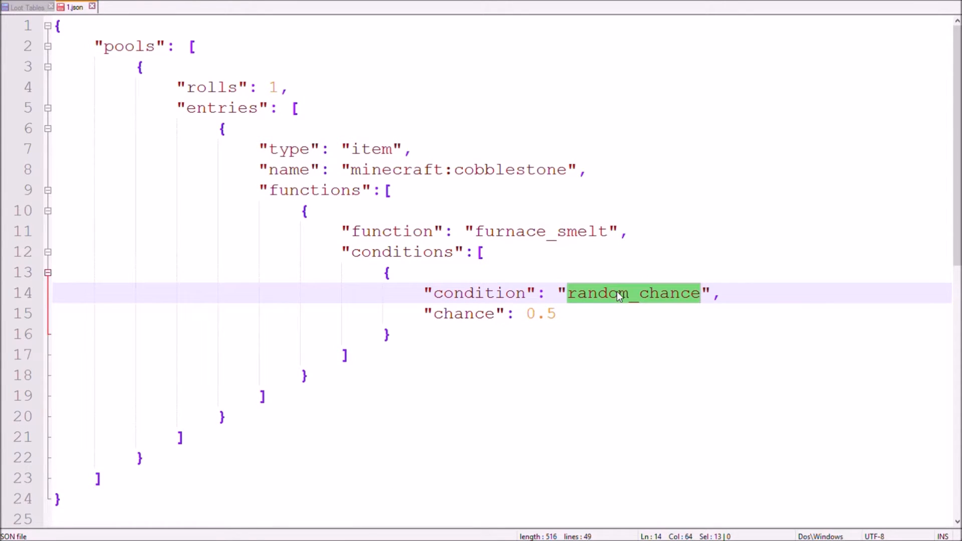
type("ra")
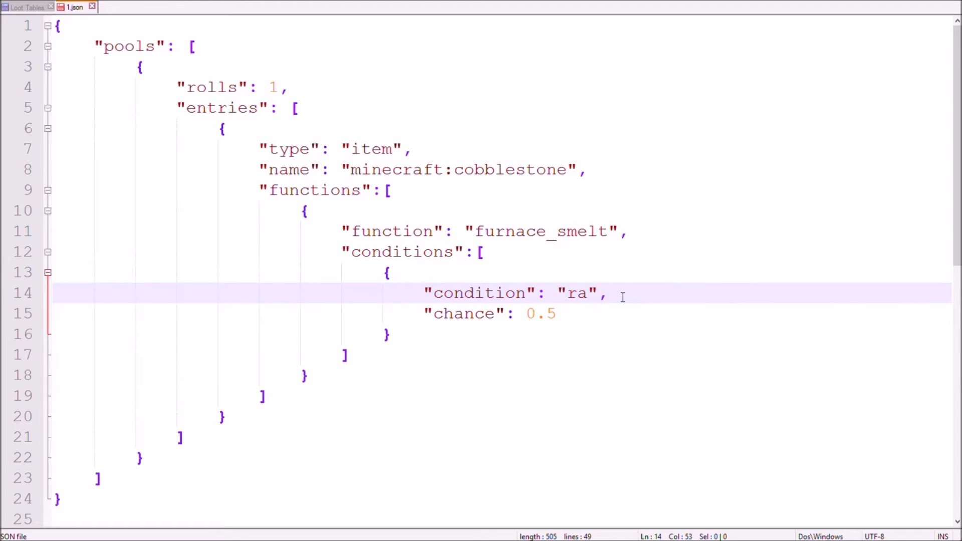
key("Return")
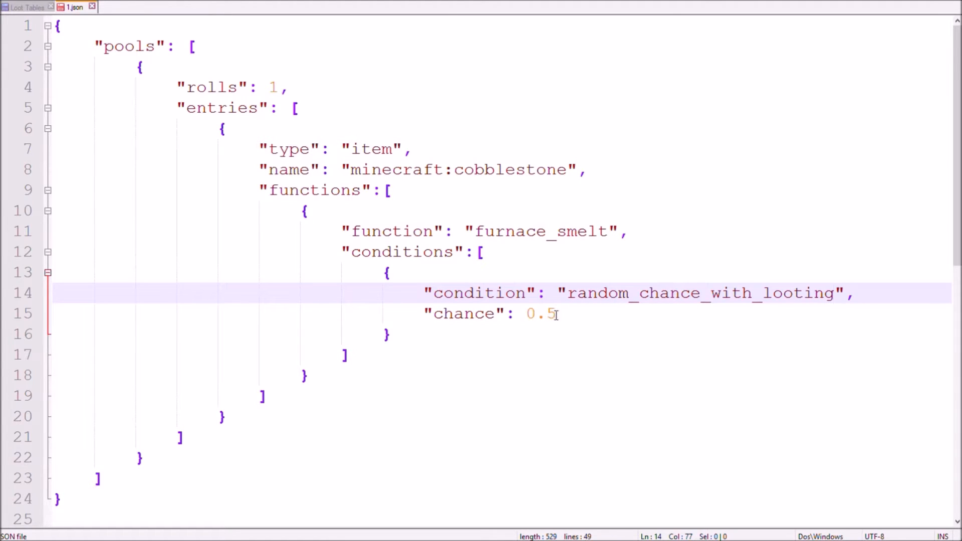
left_click(569, 314)
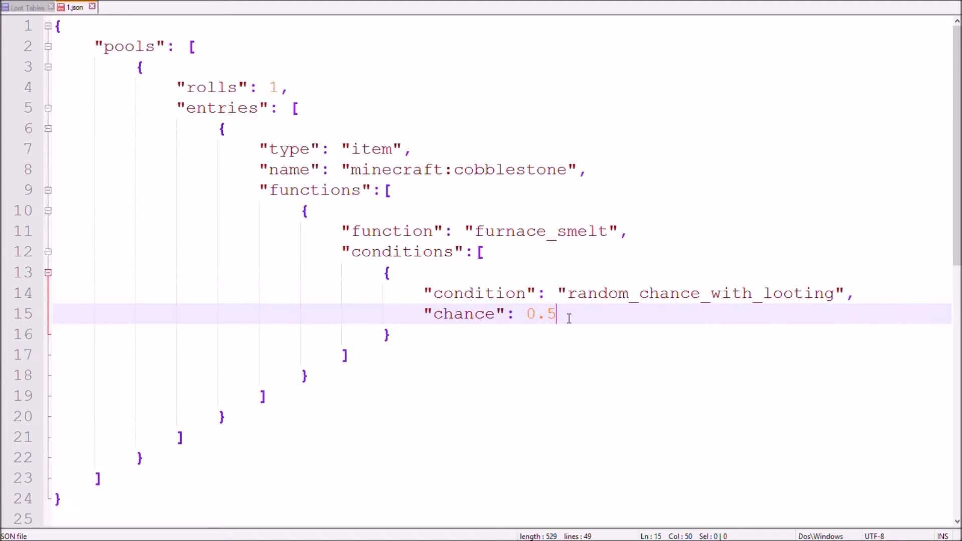
key("BackSpace")
type("1")
type(",")
Step: Add a "looting_multiplier": 0.3 property after the chance line
key("Return")
type("looting_multiplier\": 0.4")
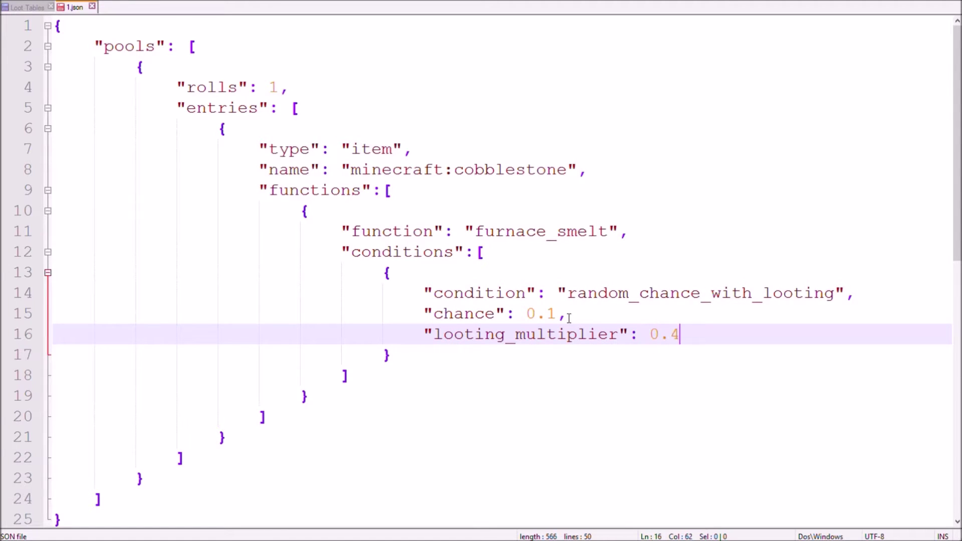
key("BackSpace")
type("3")
key("Return")
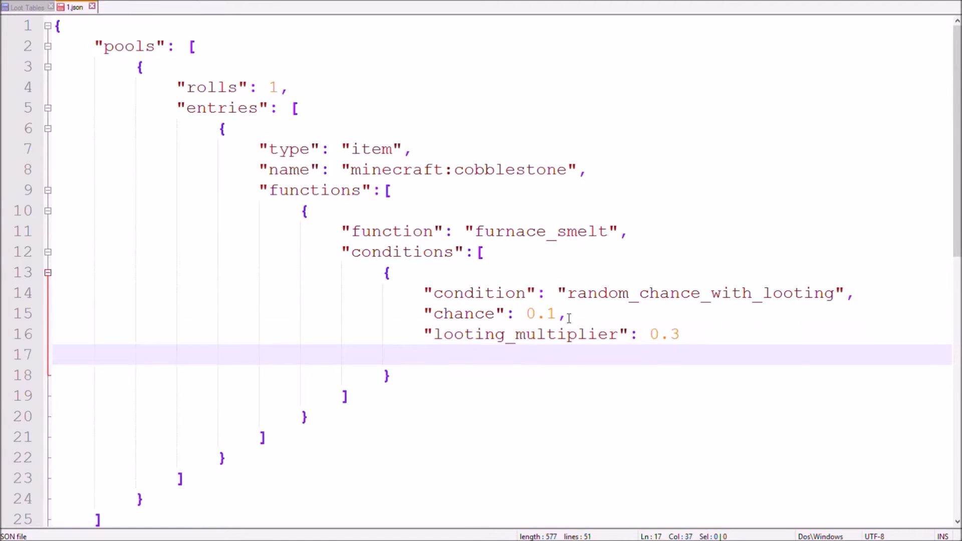
key("ctrl+z")
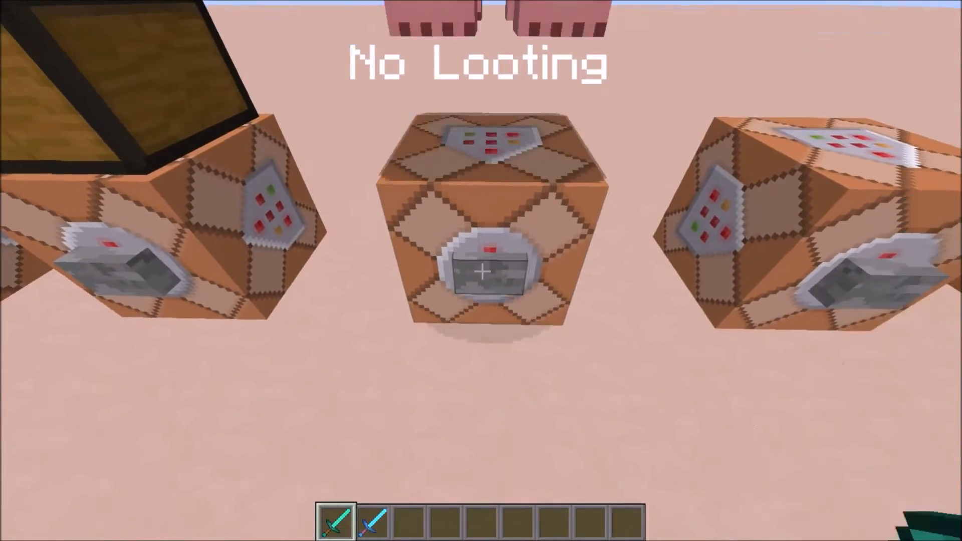
Step: Kill several pigs with the unenchanted sword, collecting their cobblestone drops
left_click(481, 270)
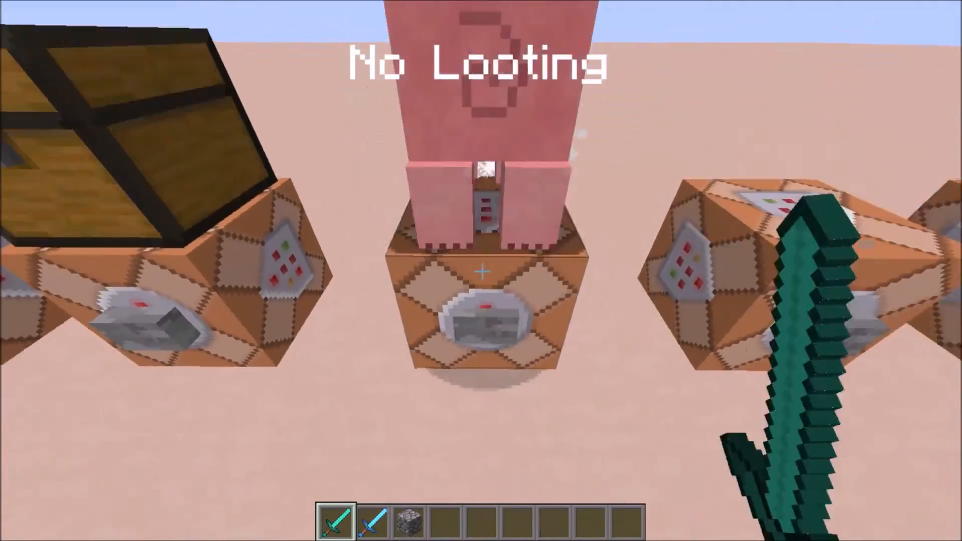
left_click(481, 271)
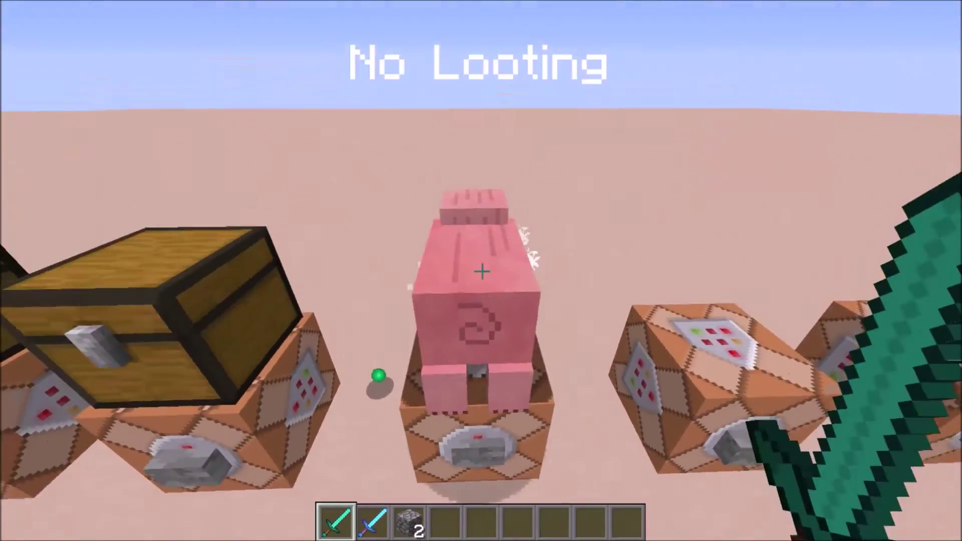
left_click(481, 271)
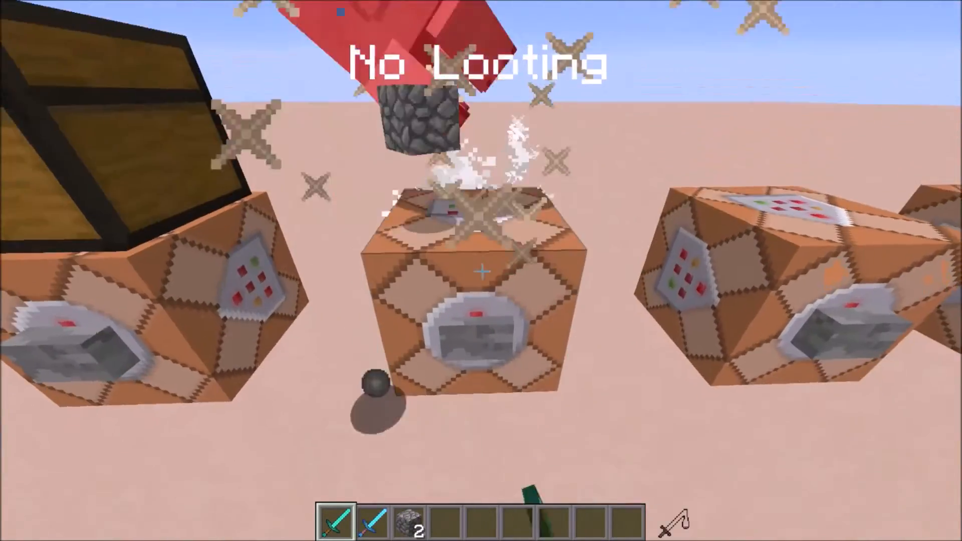
left_click(481, 271)
left_click(481, 270)
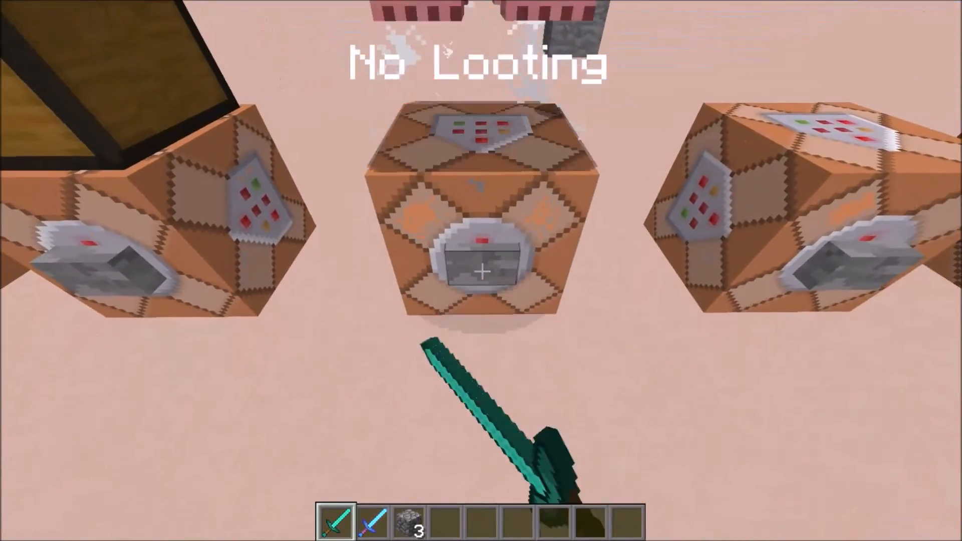
left_click(480, 270)
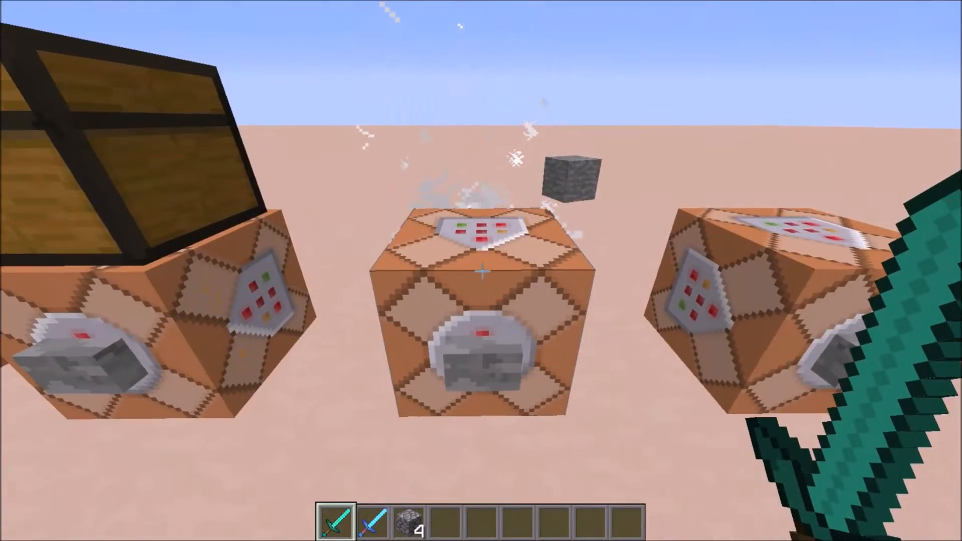
Step: Switch to the Looting III sword and kill more pigs to compare their drops
key("2")
left_click(481, 271)
left_click(482, 270)
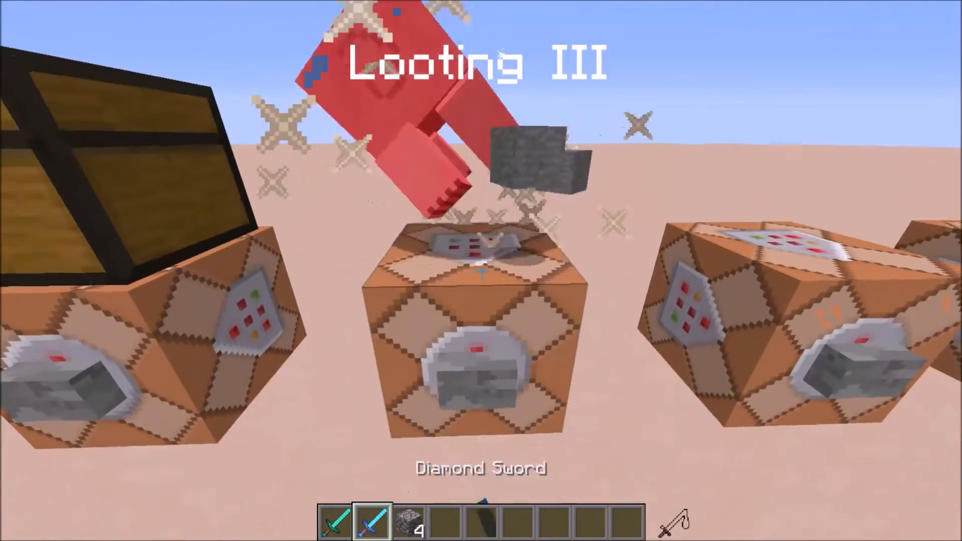
left_click(481, 271)
left_click(481, 271)
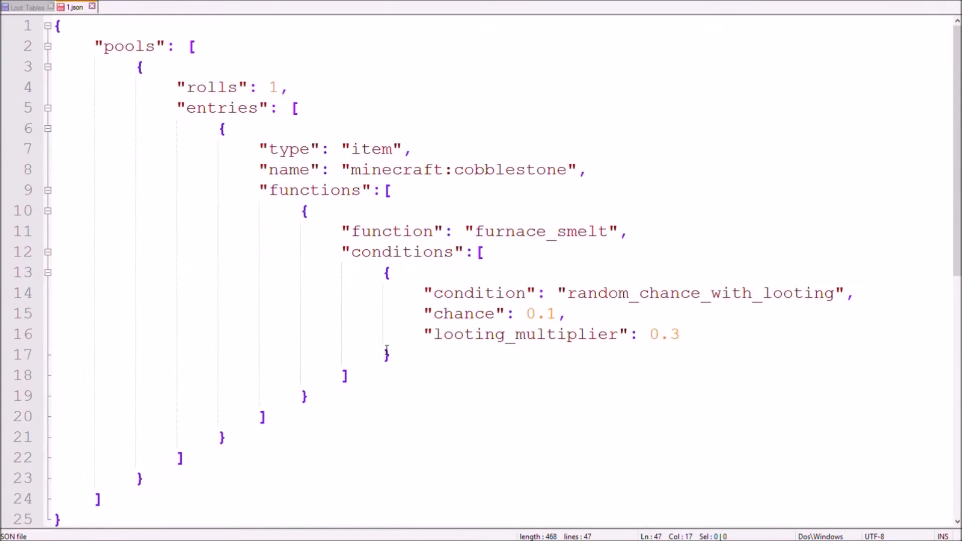
Step: Replace the looting condition with a bare killed_by_player condition and kill pigs to test it
left_click_drag(680, 336, 840, 295)
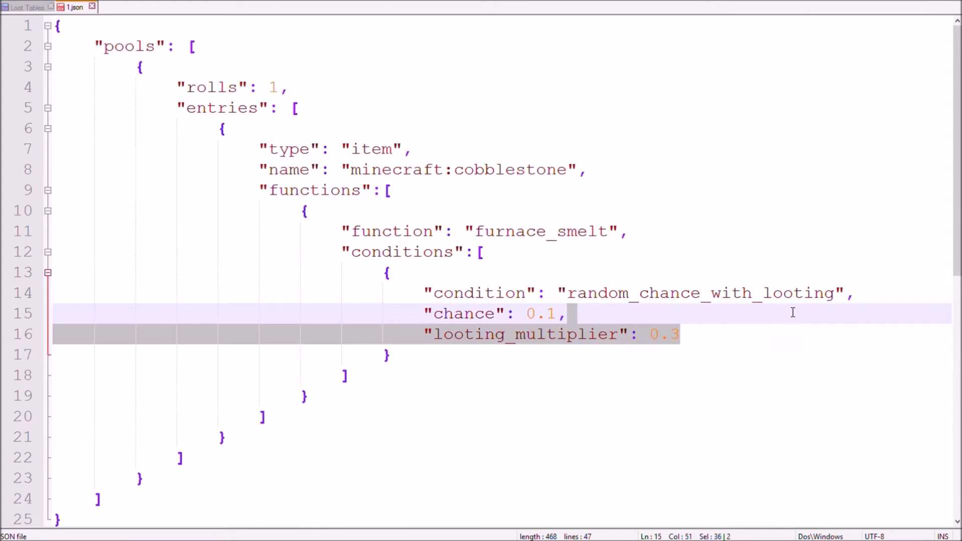
key("BackSpace")
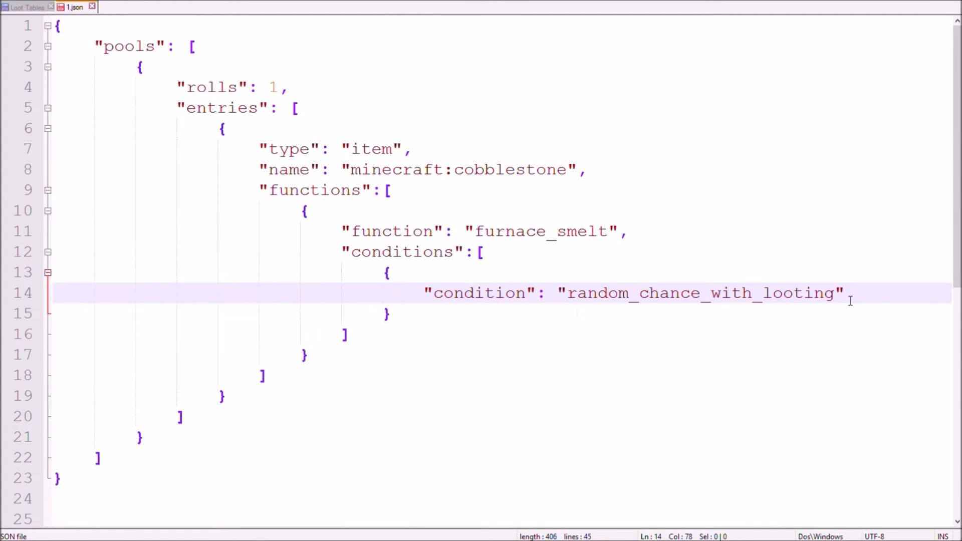
double_click(717, 300)
type("ki")
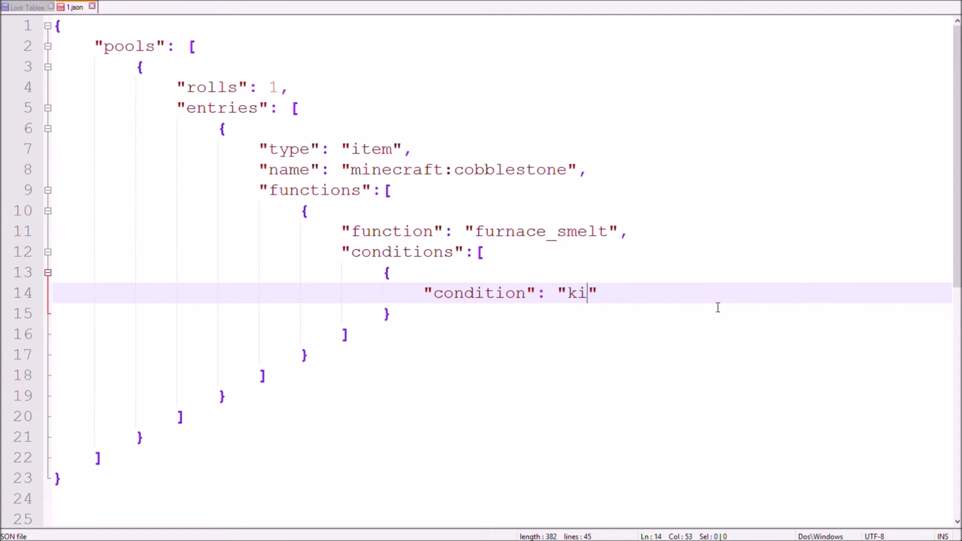
type("lled_by_player")
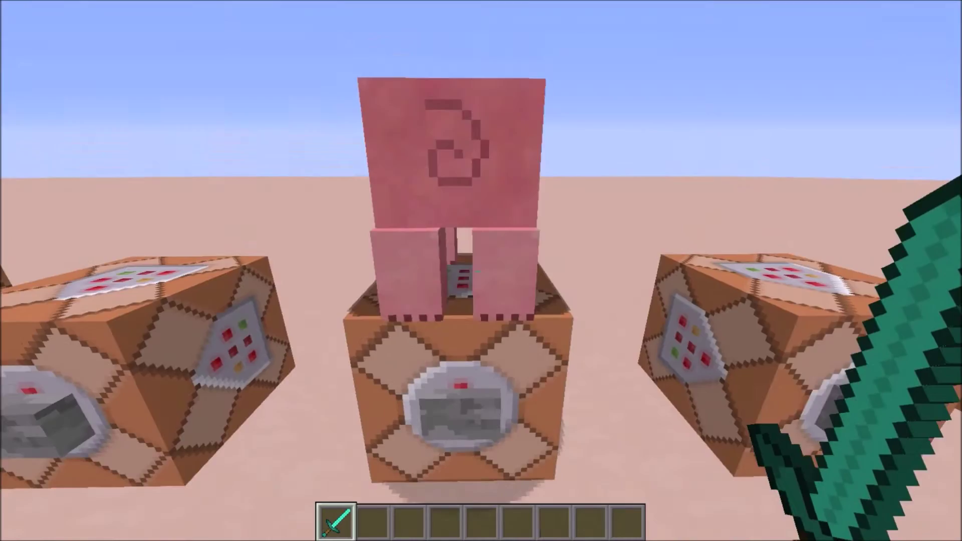
left_click(481, 271)
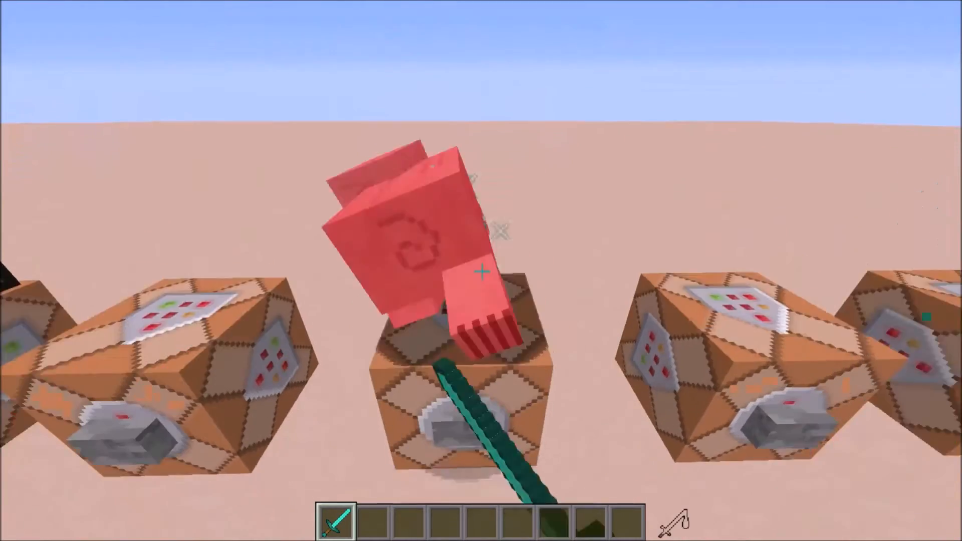
left_click(481, 270)
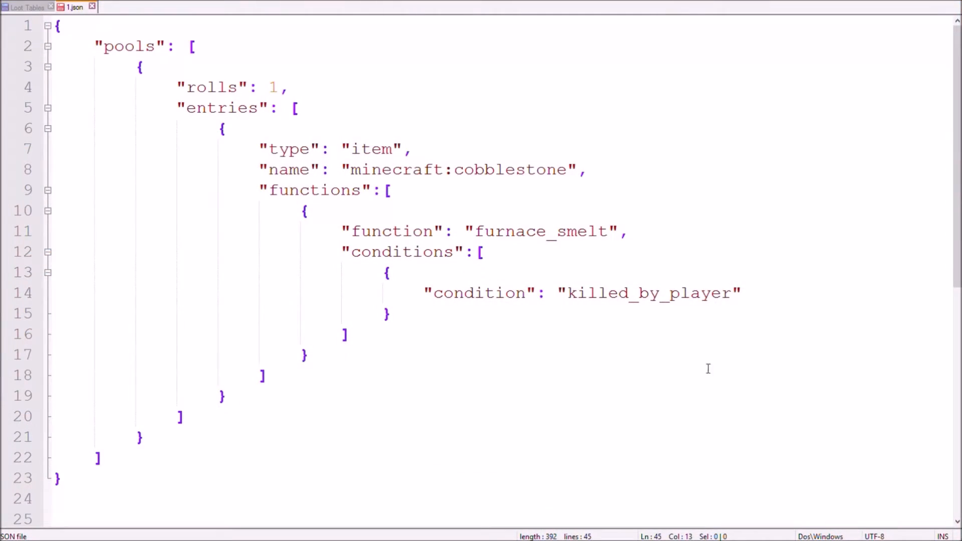
Step: Add "inverse": "true" to killed_by_player and kill pigs again to check the drops
left_click(752, 303)
type(",")
key("Return")
type("\"\"")
key("Left")
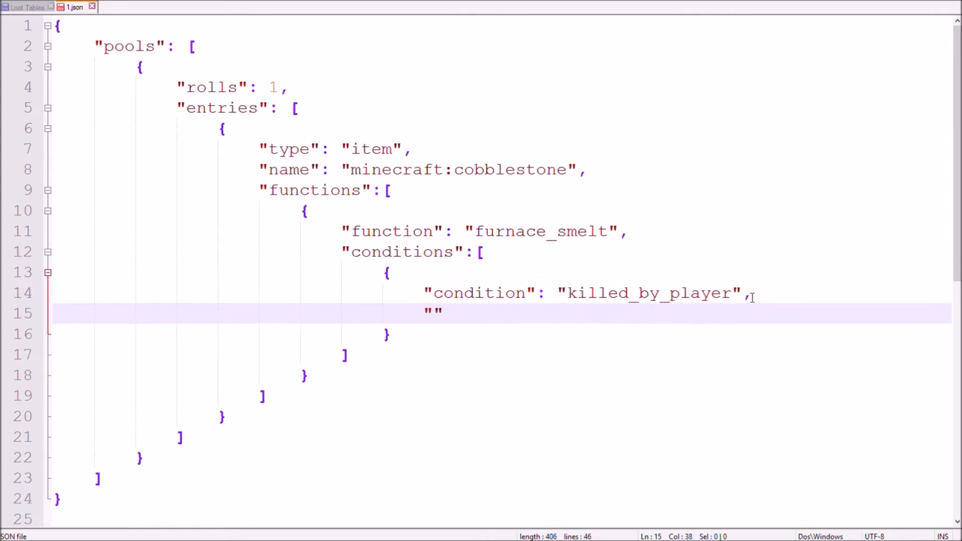
type("inverse \"true\"")
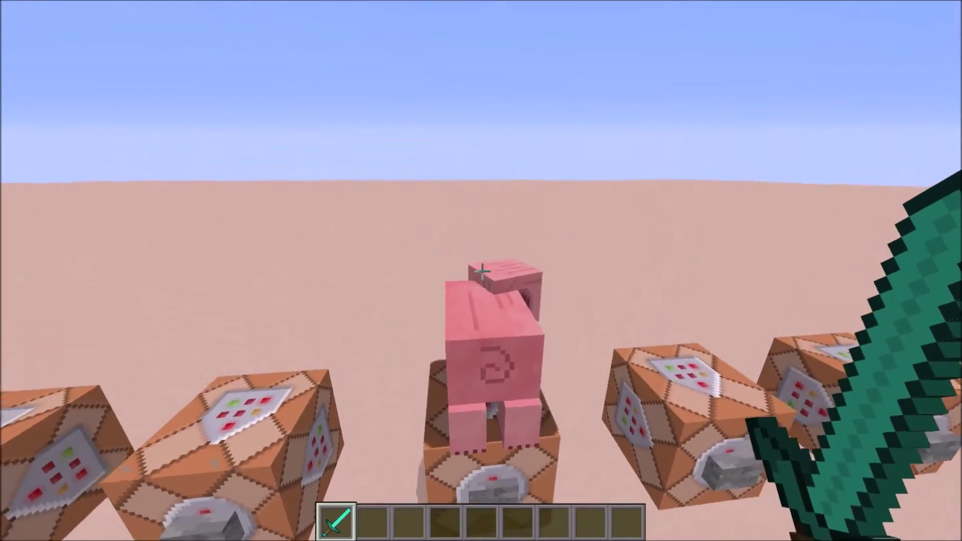
left_click(481, 270)
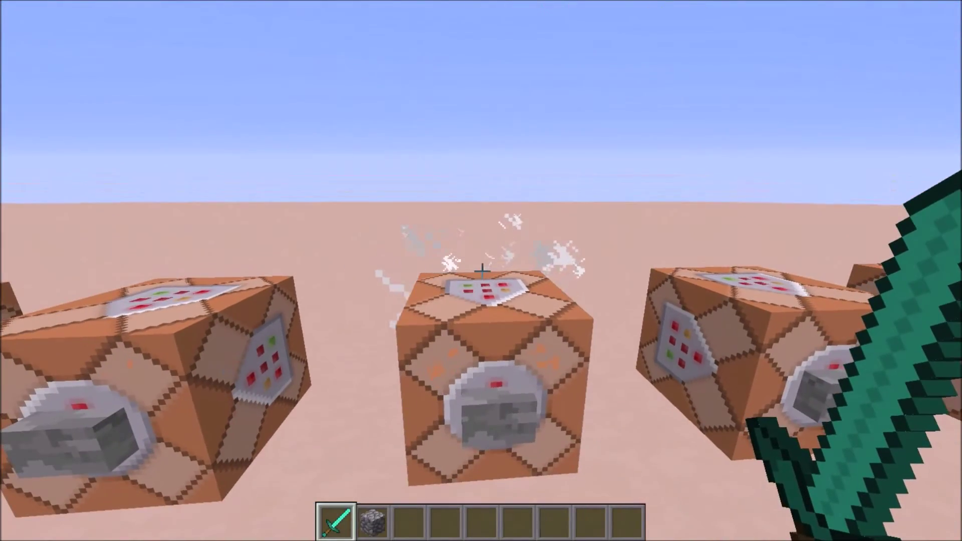
left_click(481, 271)
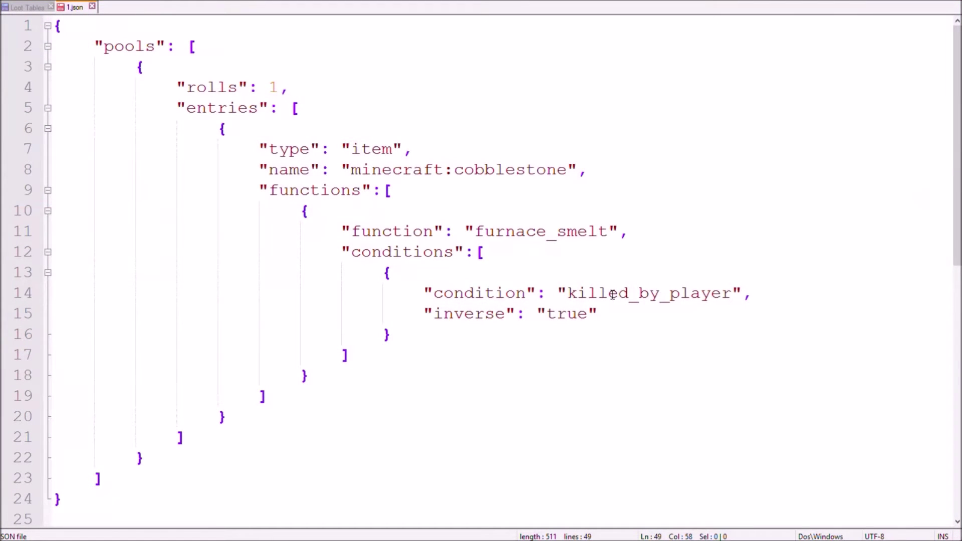
Step: Rewrite the condition as entity_properties with entity "this" and a properties object
double_click(613, 294)
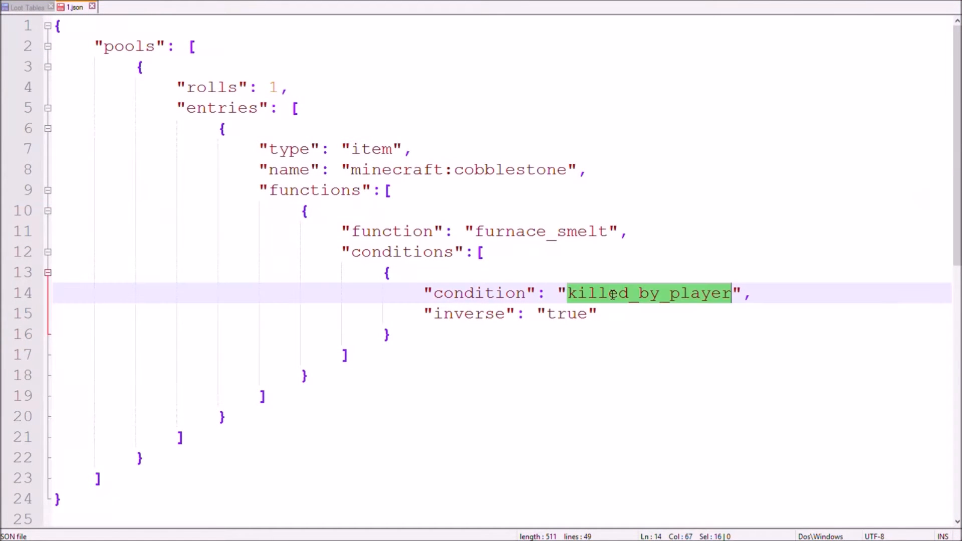
type("en")
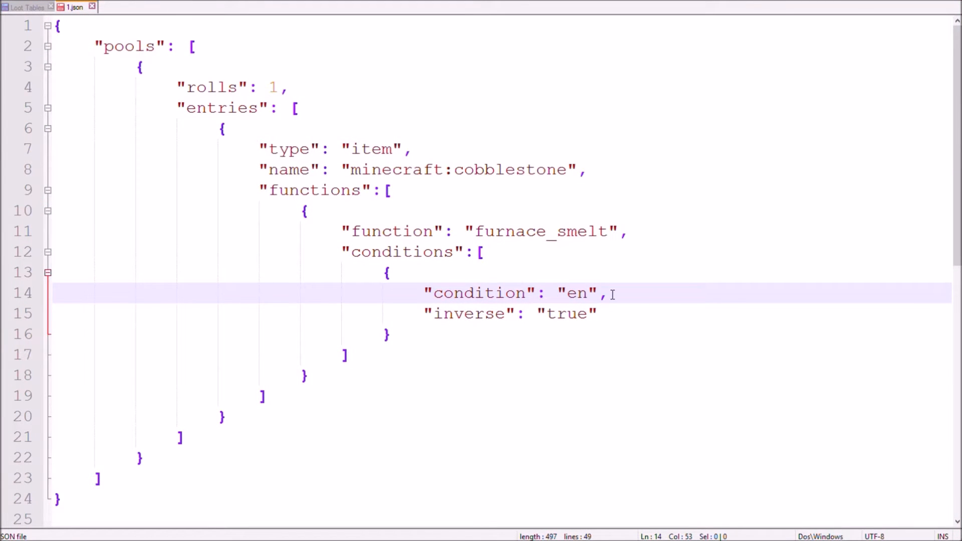
type("tity_properties")
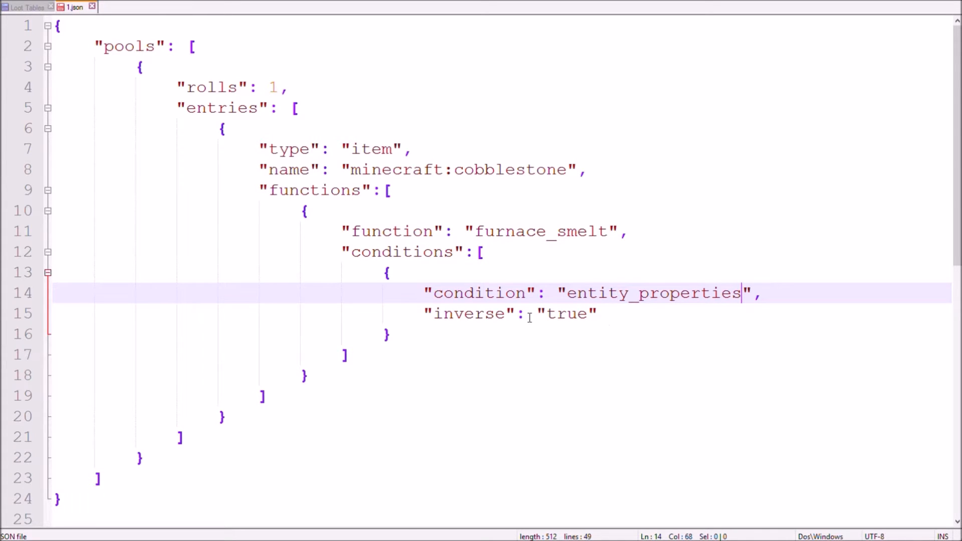
double_click(499, 317)
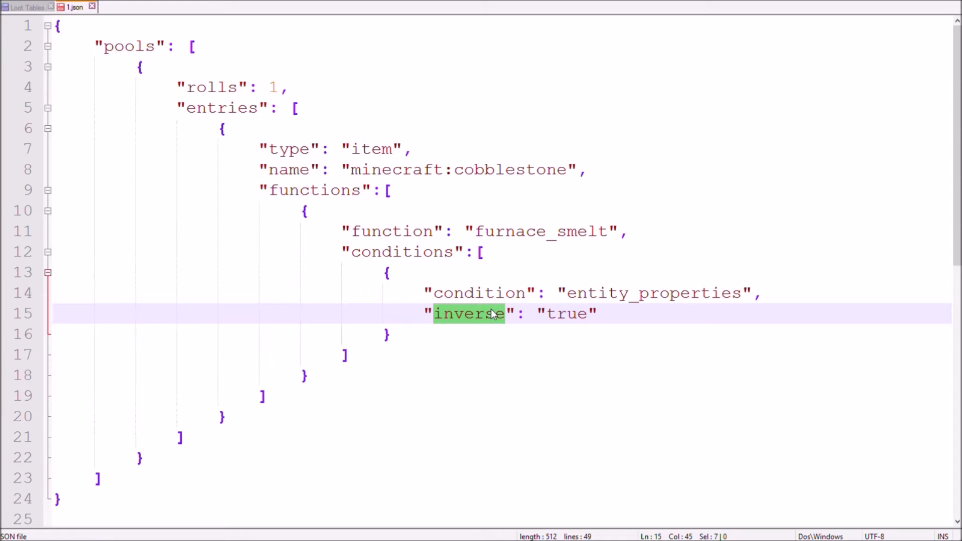
type("entity")
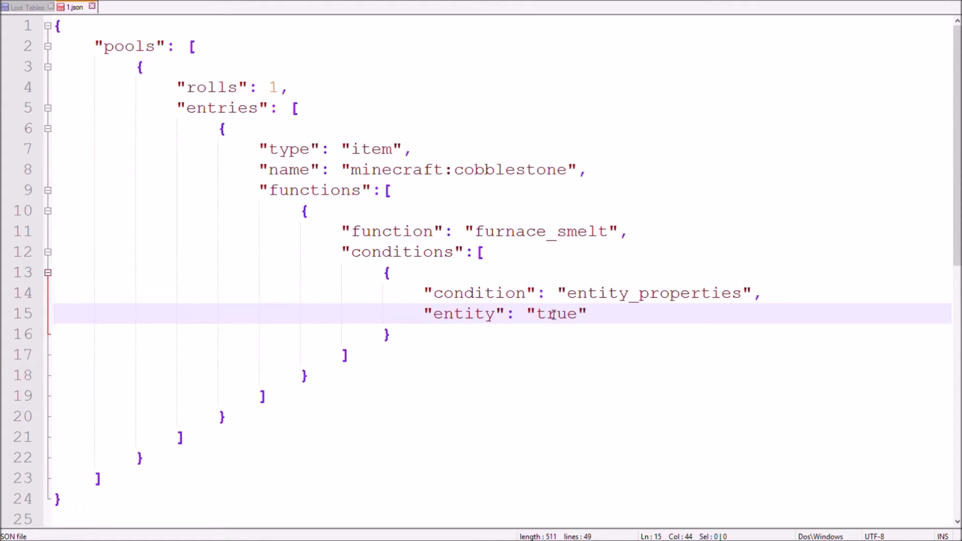
double_click(556, 314)
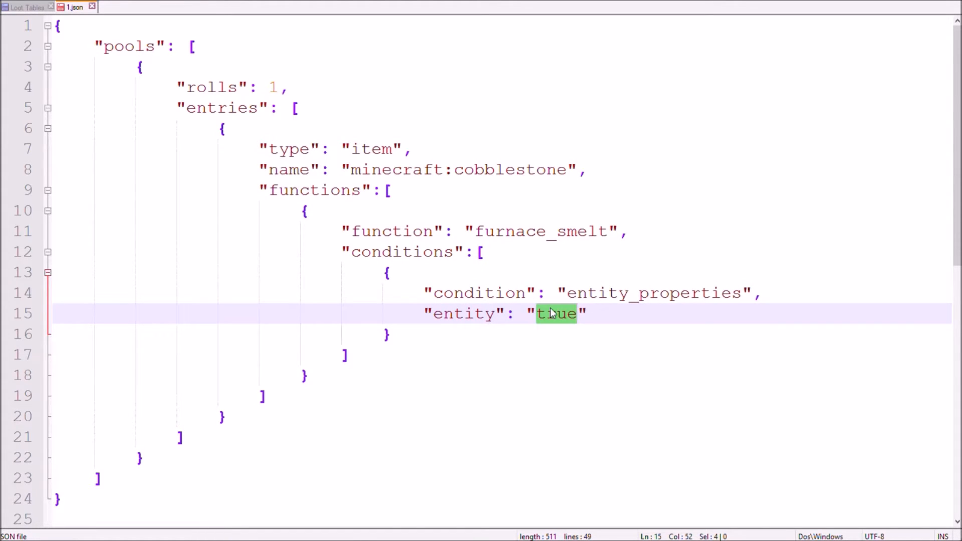
type("t")
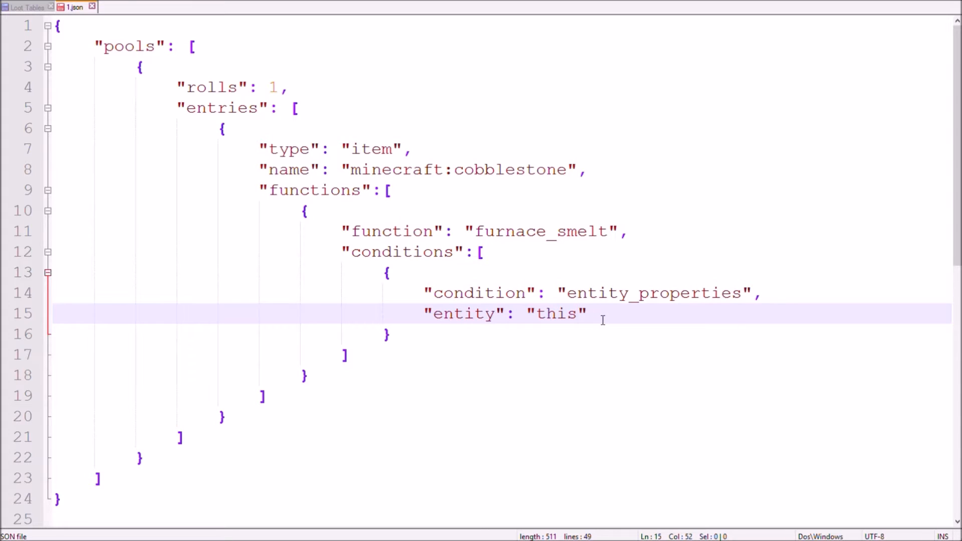
key("Return")
type("\"properties\": {}")
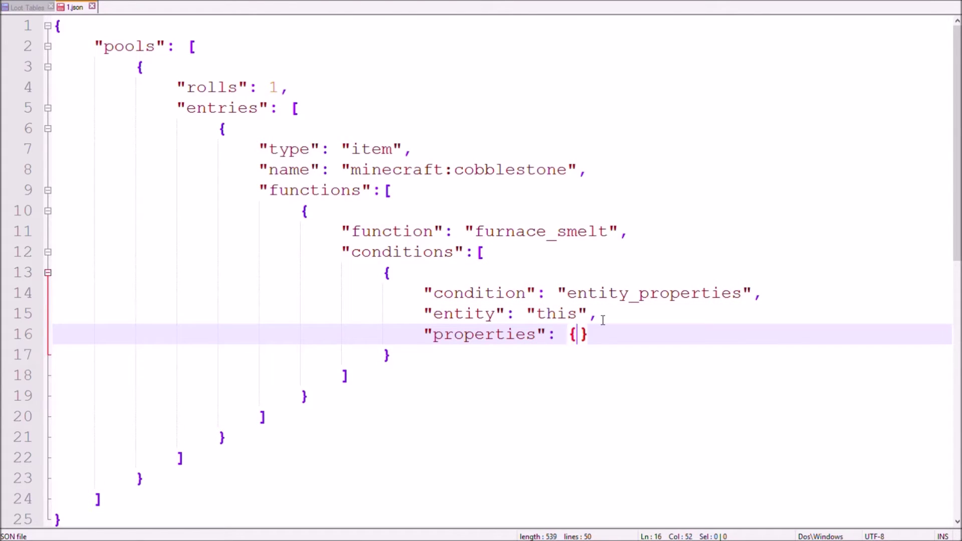
Step: Open a blank line inside the properties braces ready for the on_fire check
key("Return")
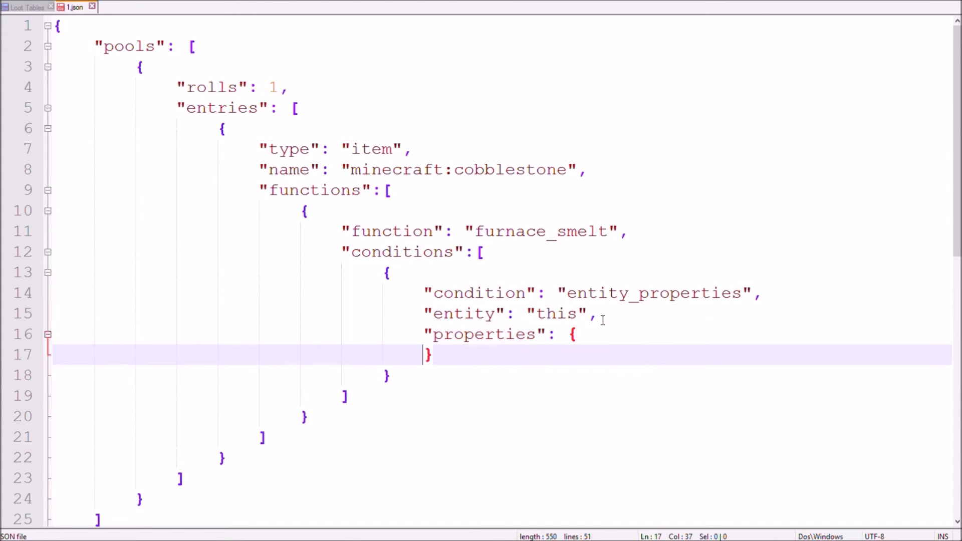
key("Up")
key("End")
key("Return")
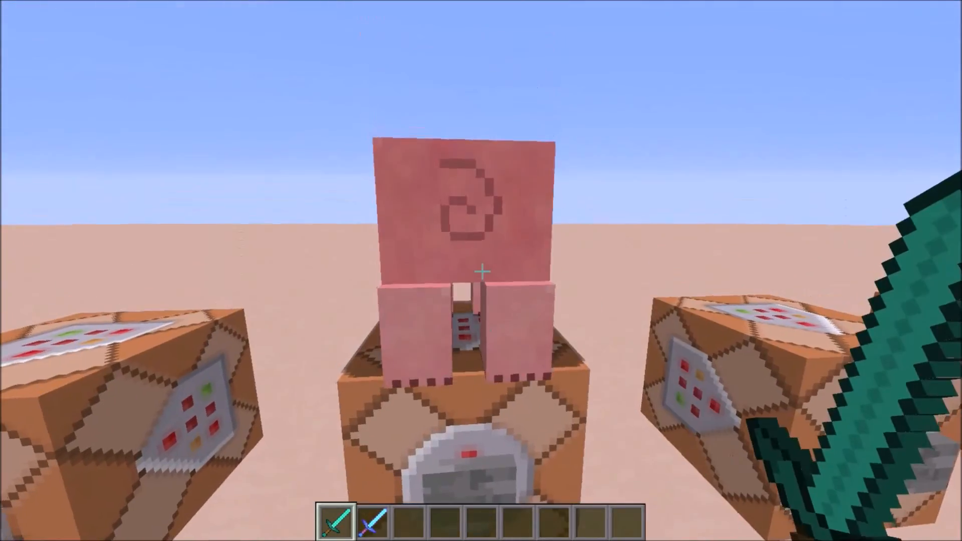
Step: Kill the test pigs with the diamond swords and watch the cobblestone they drop
left_click(482, 271)
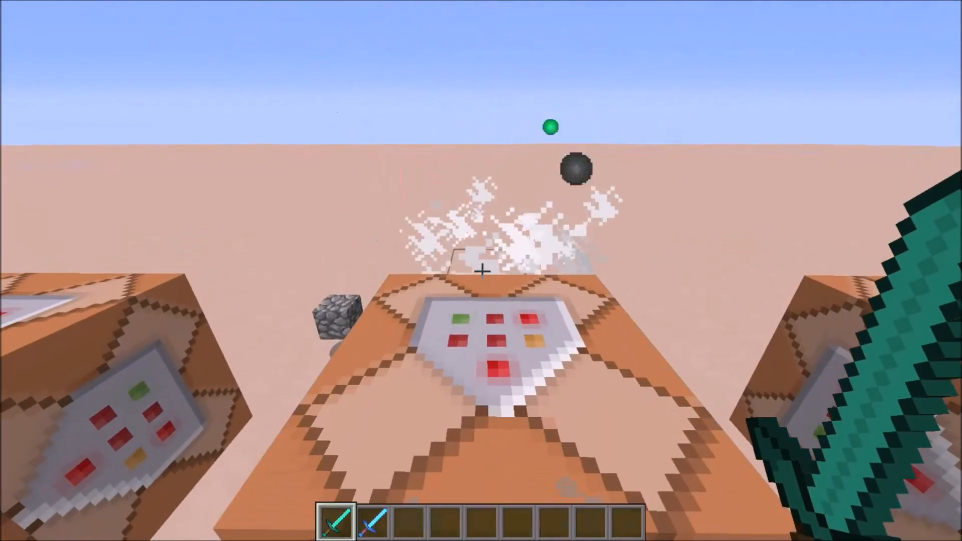
key("2")
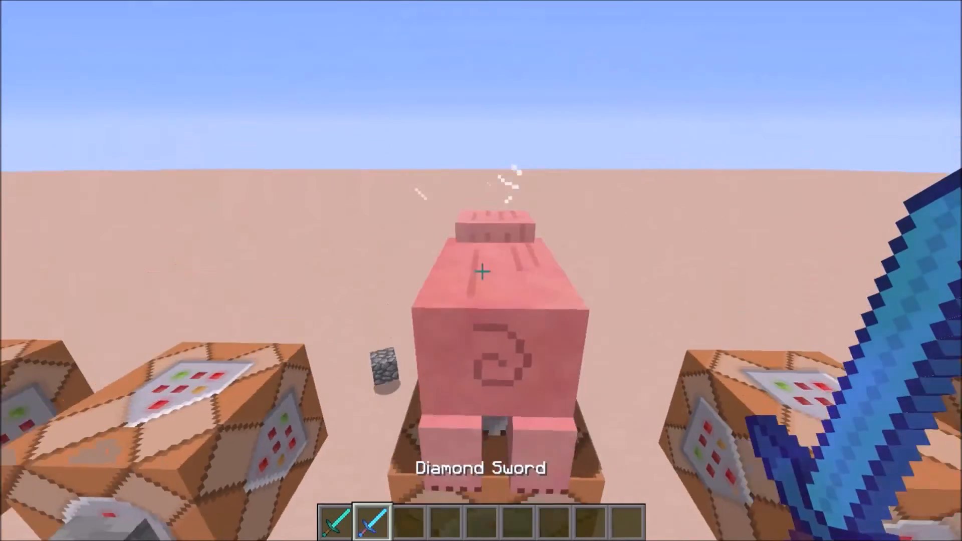
left_click(481, 271)
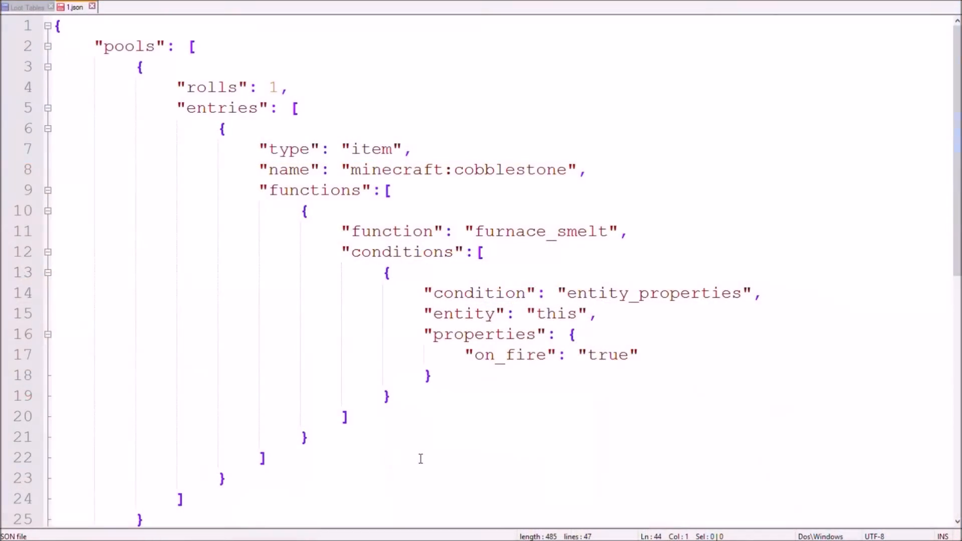
Step: Change the entity_properties entity from this to killer and set on_fire to false
double_click(557, 315)
type("killer")
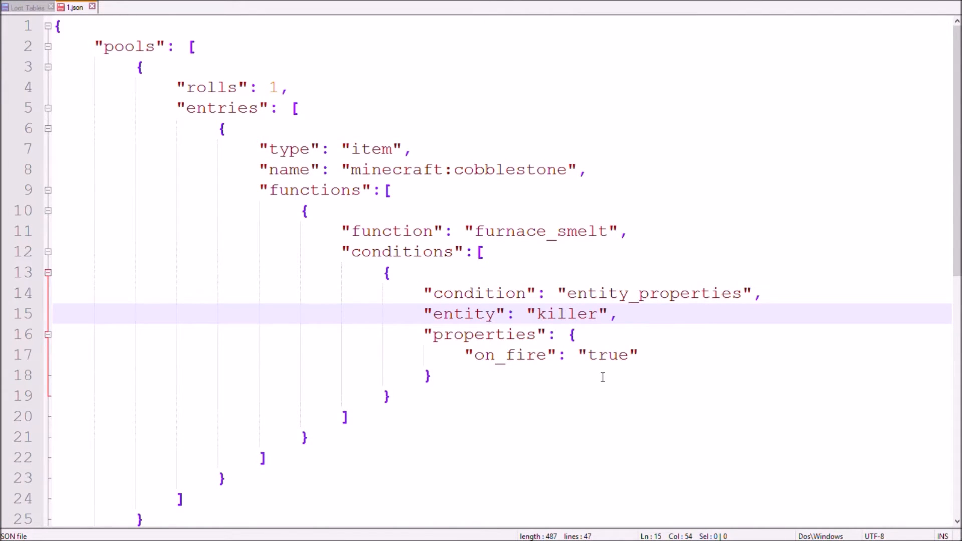
double_click(618, 355)
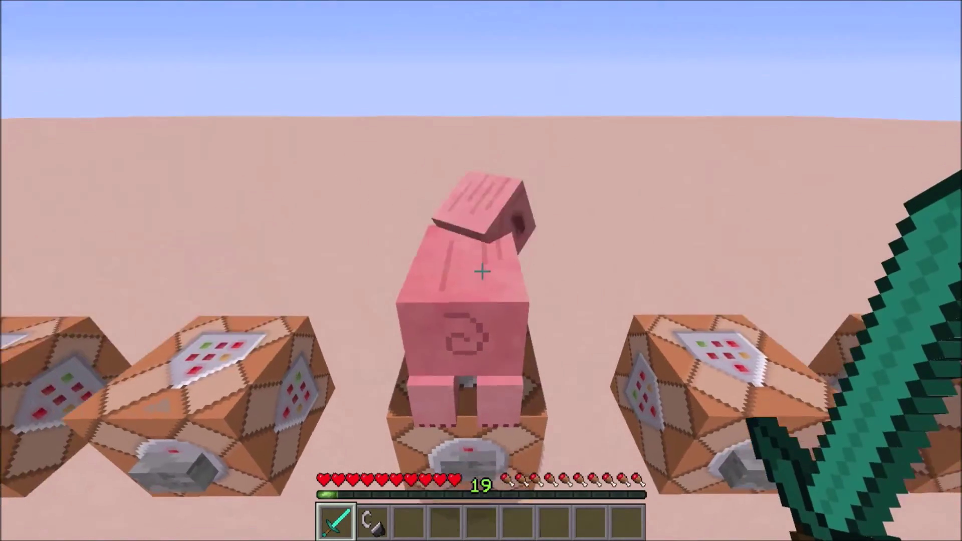
Step: Kill a pig normally, then light fire under yourself and kill another while burning
left_click(480, 270)
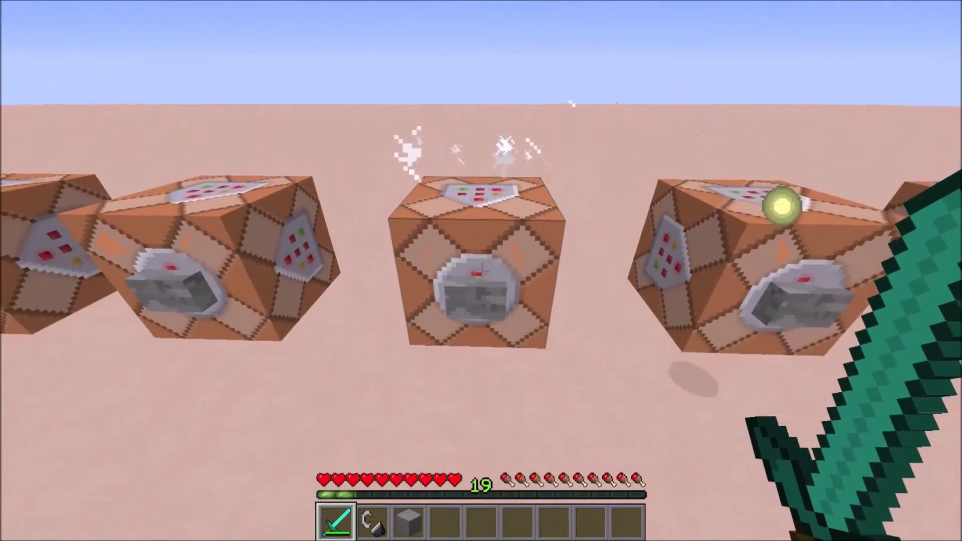
key("2")
right_click(481, 271)
key("1")
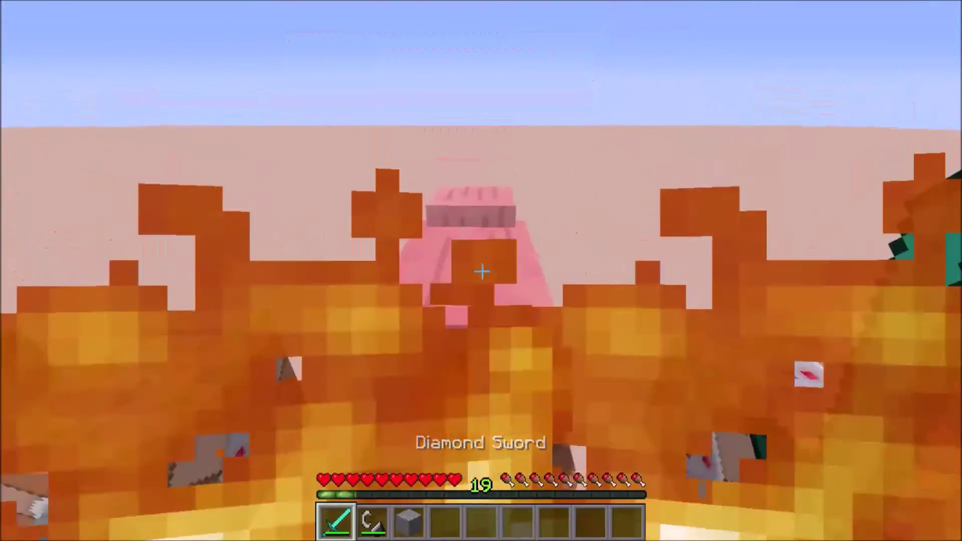
left_click(481, 271)
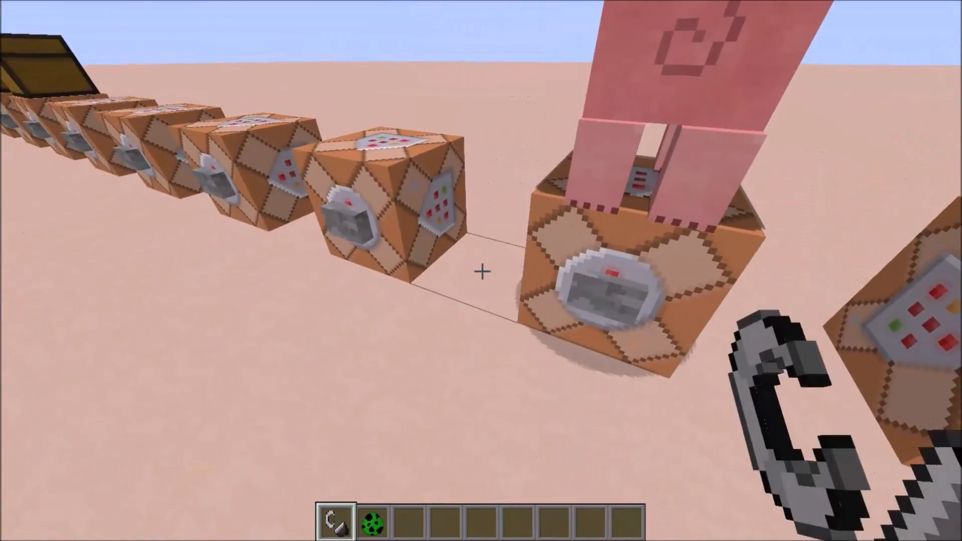
Step: Spawn a creeper into the fire with the spawn egg
key("2")
right_click(481, 271)
key("1")
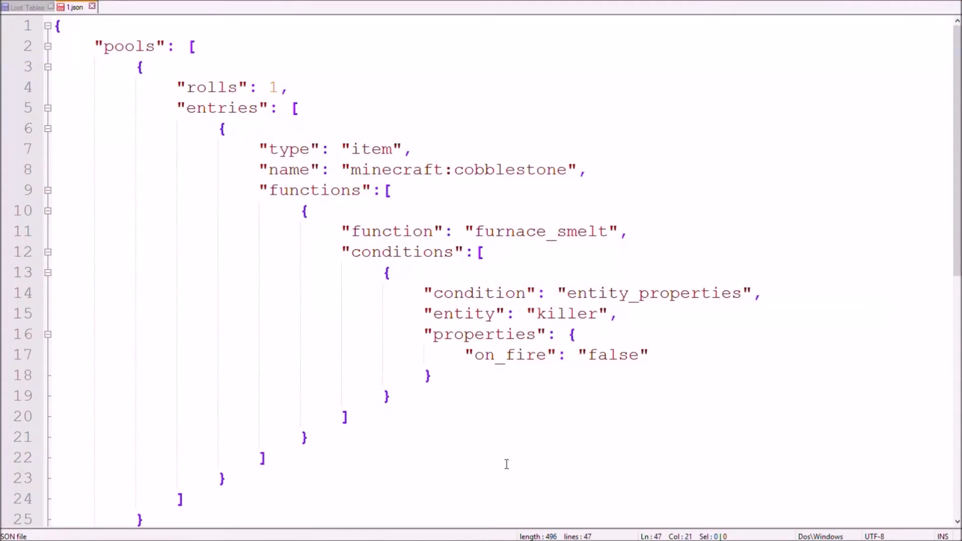
Step: Replace entity_properties with entity_scores, rename properties to scores and on_fire to score A of 1
double_click(628, 295)
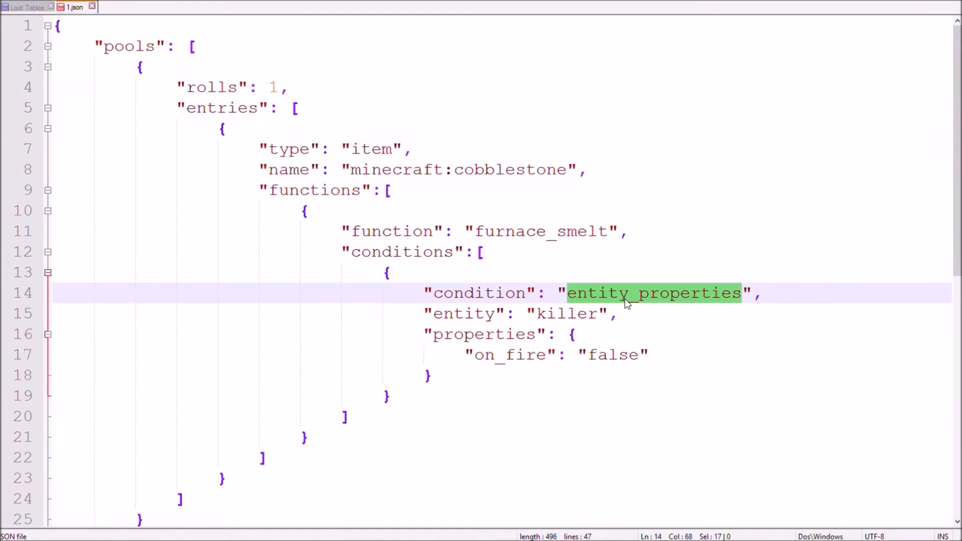
type("en")
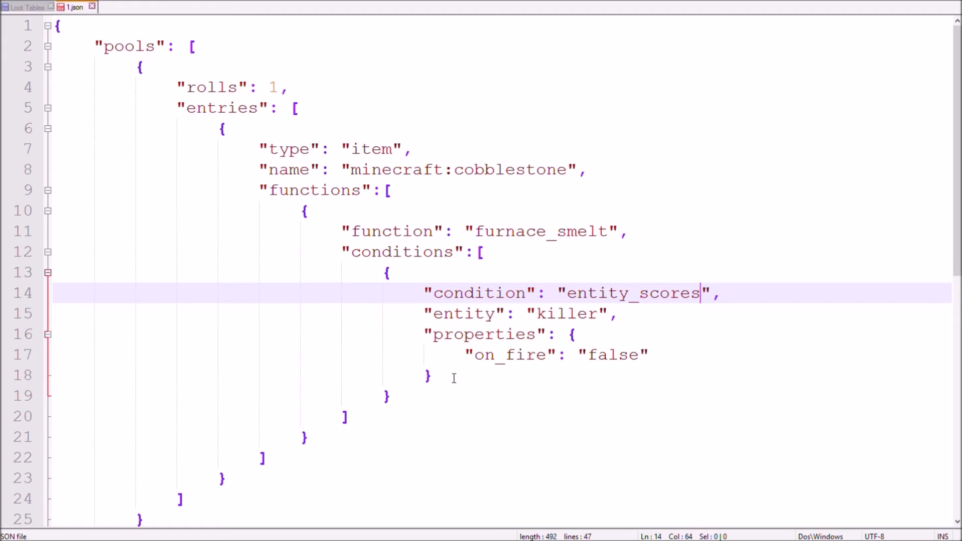
double_click(491, 335)
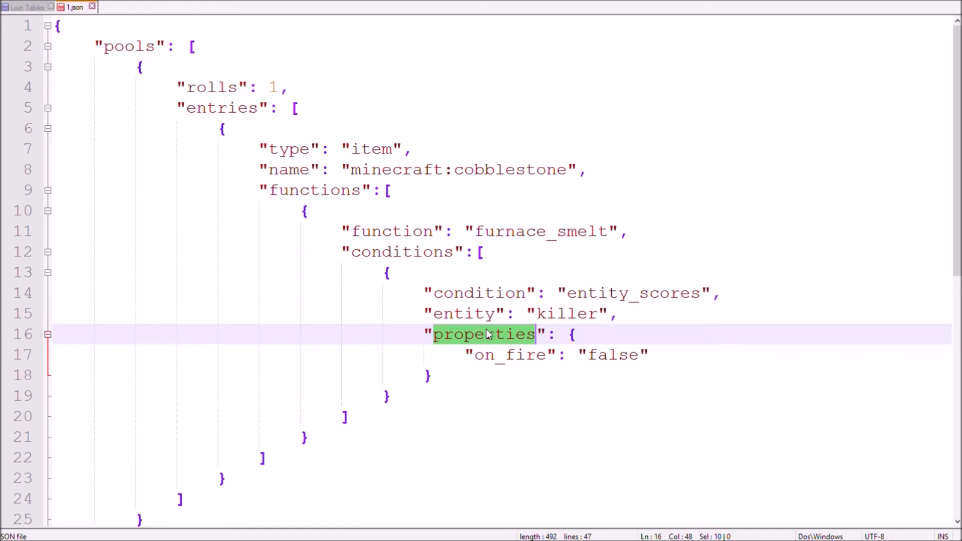
type("sco")
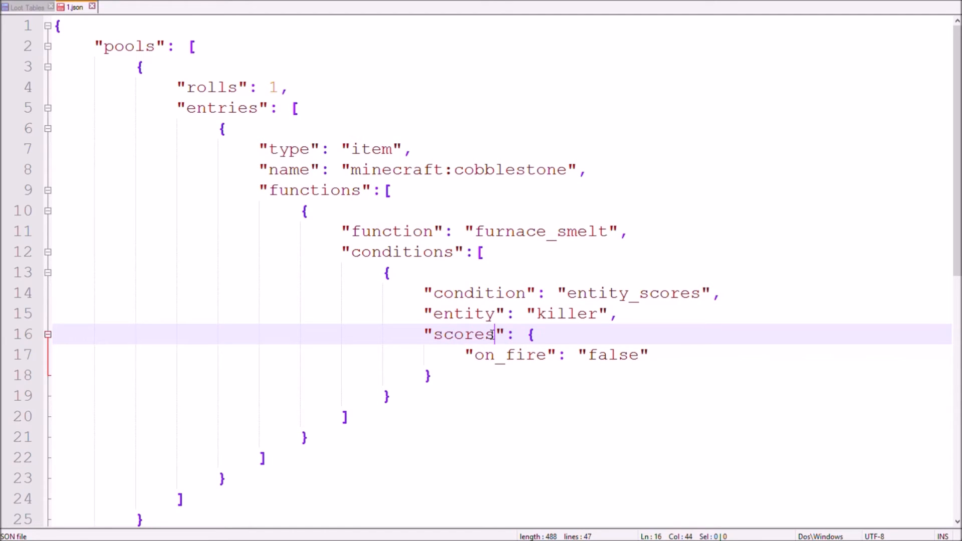
double_click(500, 365)
type("A")
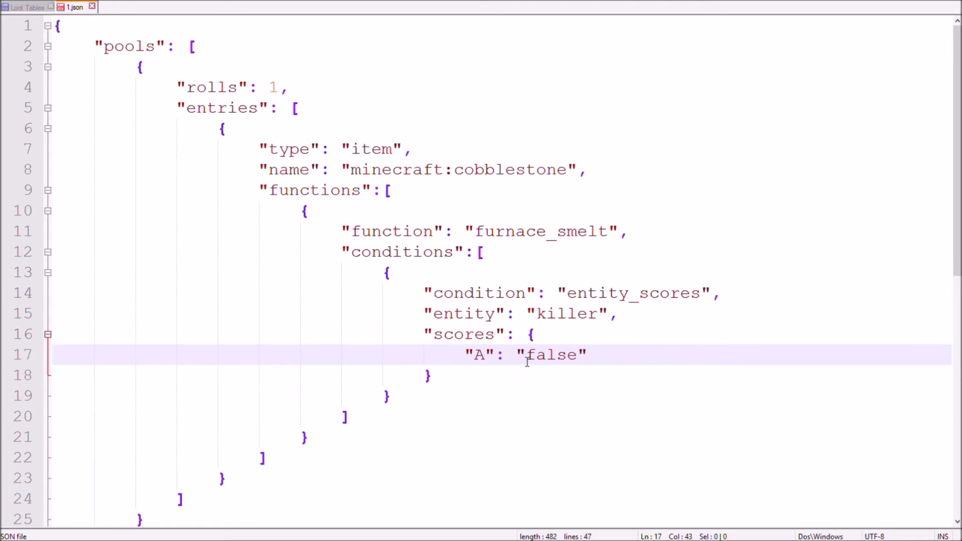
double_click(528, 361)
type("1,")
Step: Add a score B object requiring a min of 3 and max of 6
key("Return")
type("\"B\": {}")
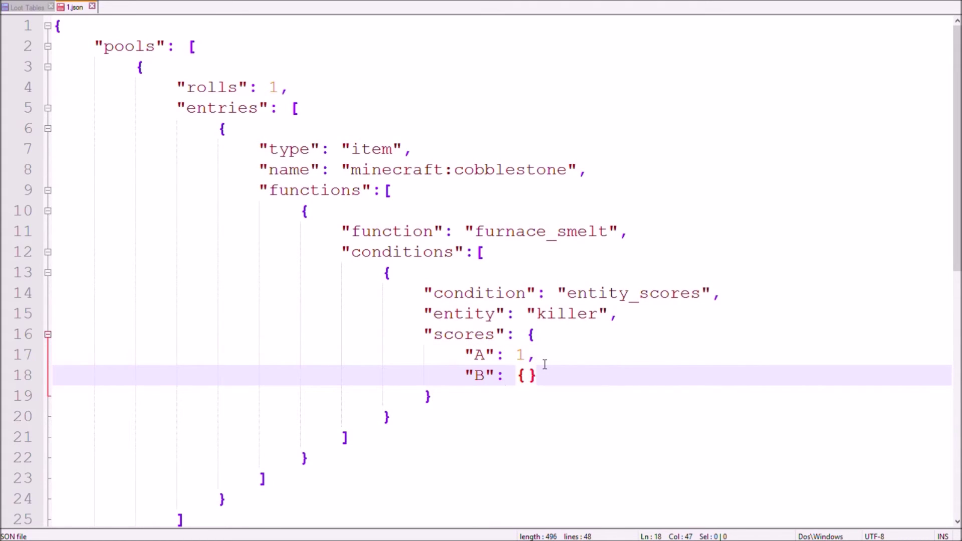
key("Return")
type("\"min\": 3,")
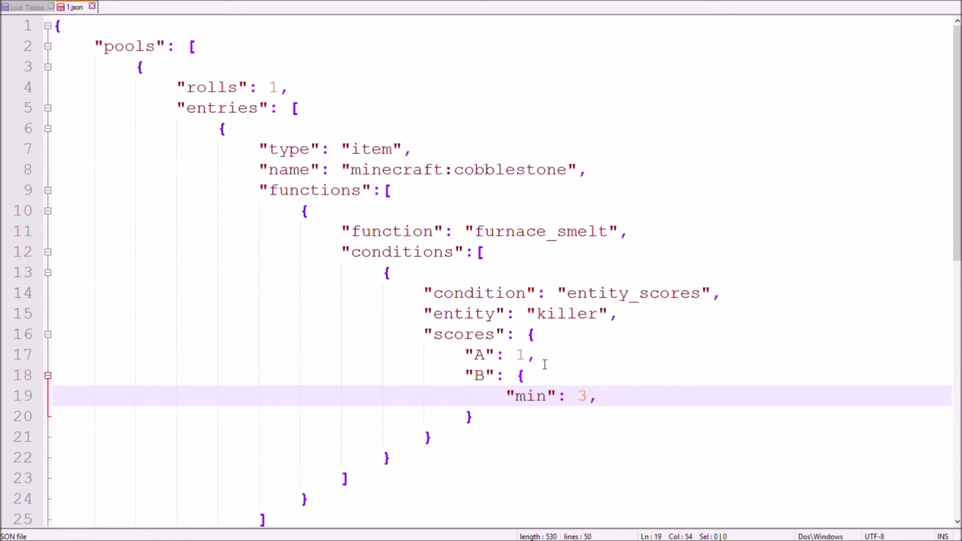
key("Return")
type("\"ma")
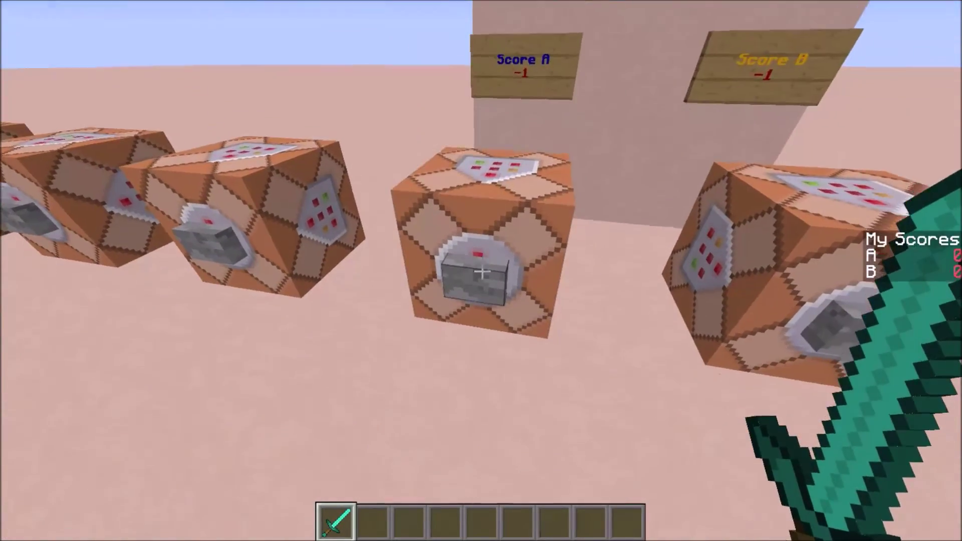
Step: Summon and kill pigs three times as your A and B scores climb, checking each drop
right_click(481, 270)
left_click(481, 270)
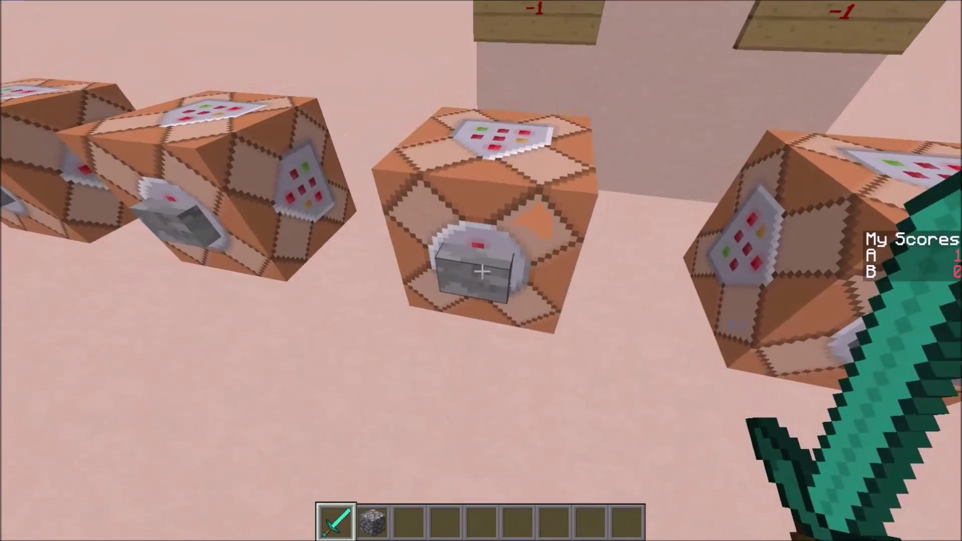
right_click(481, 271)
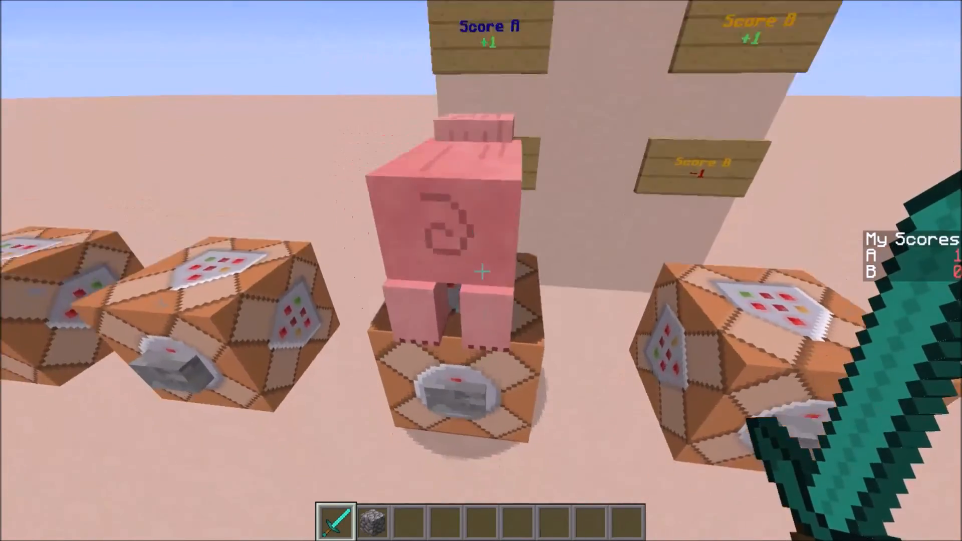
left_click(481, 271)
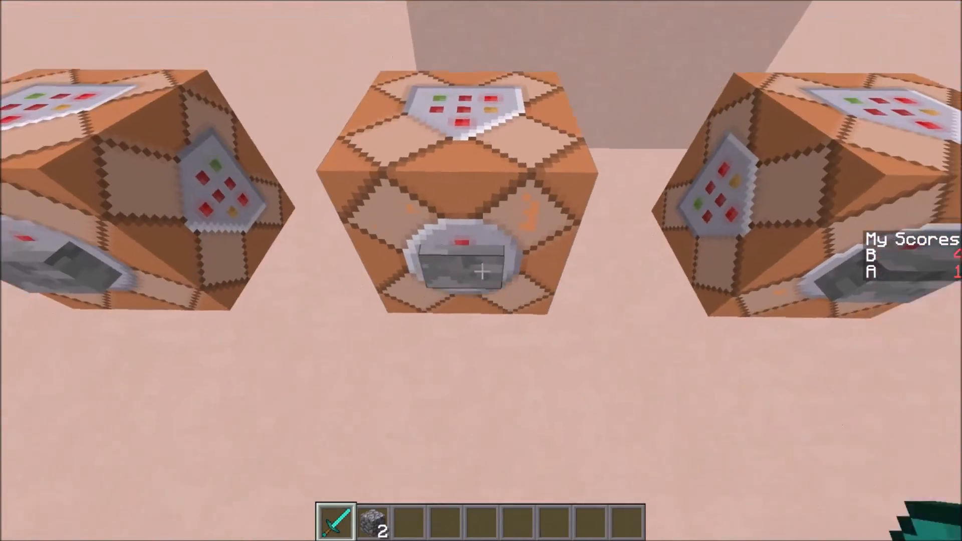
right_click(481, 271)
left_click(481, 271)
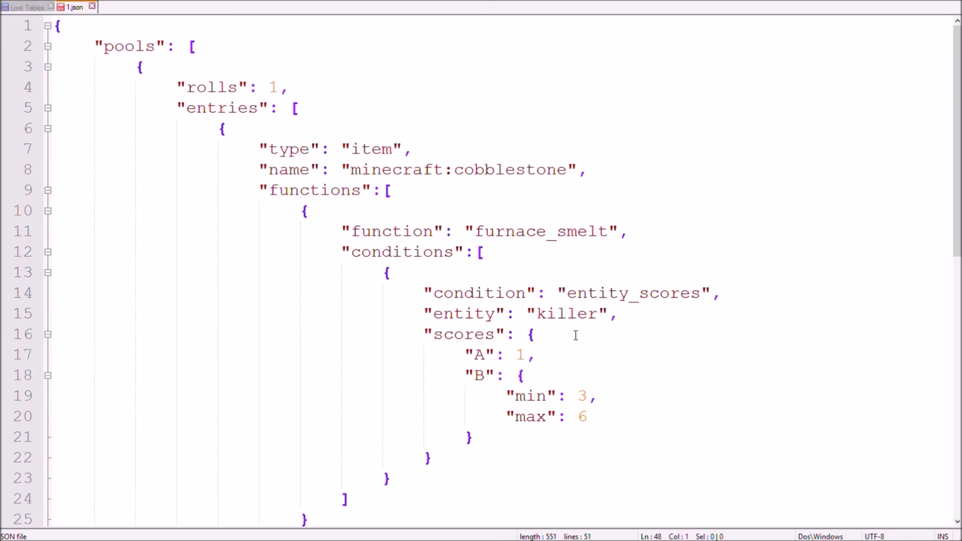
Step: Change the scores entity from killer to this and replace the B range with exactly 5
left_click(567, 314)
double_click(568, 314)
type("this")
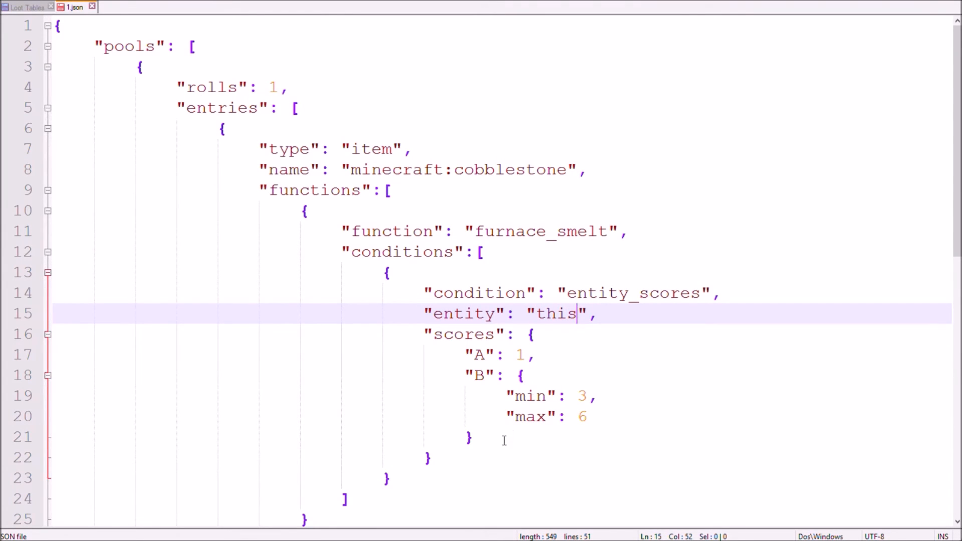
left_click_drag(504, 440, 522, 378)
type("5")
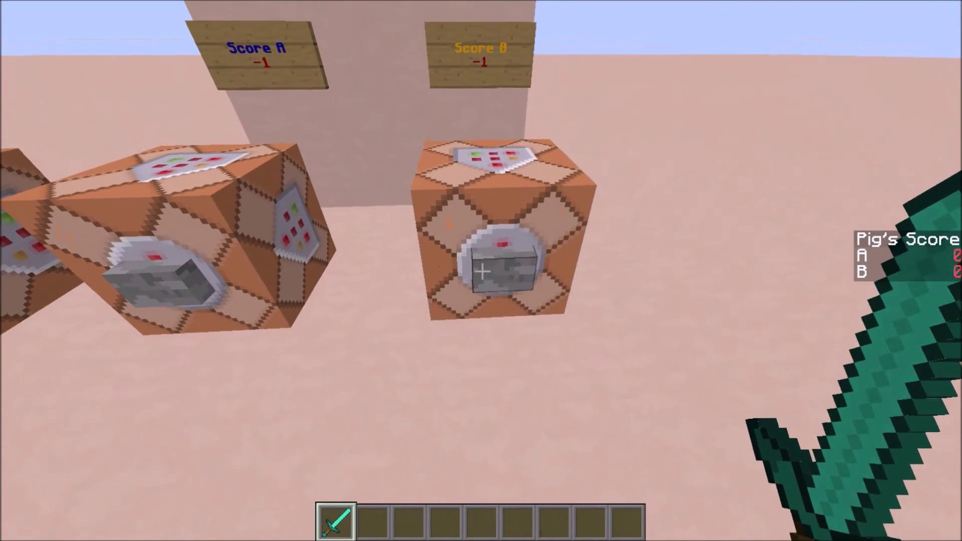
Step: Summon a pig, adjust its scores, and hit it repeatedly until it dies to check the drop
right_click(481, 271)
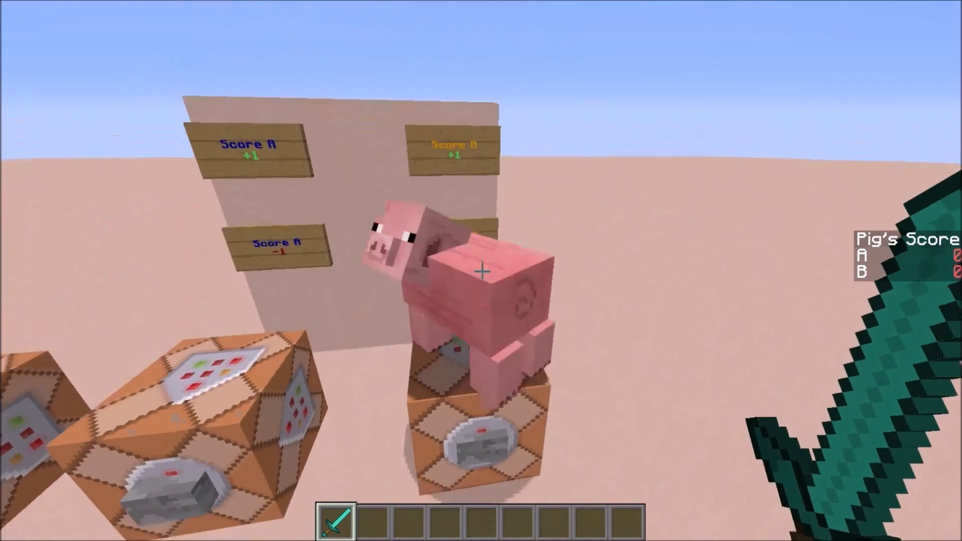
left_click(481, 270)
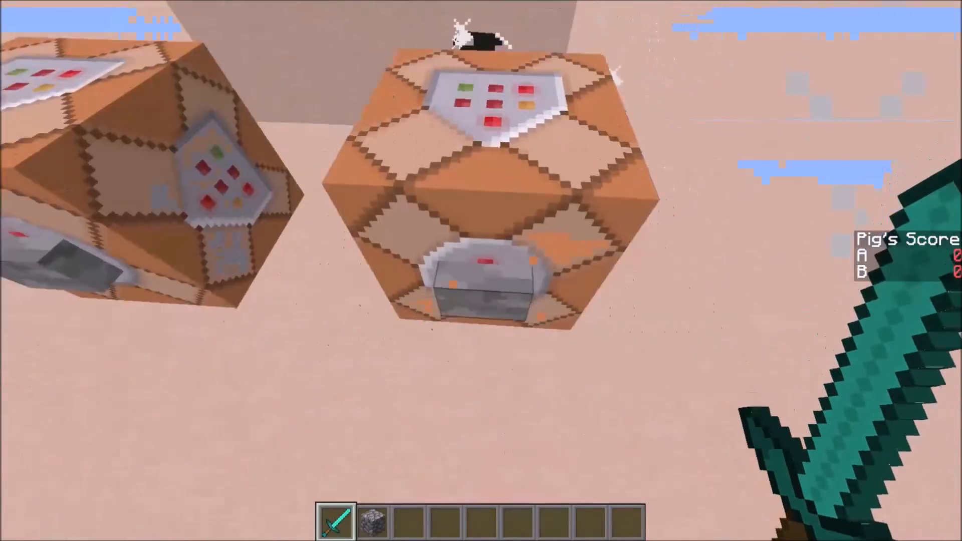
left_click(481, 271)
left_click(481, 271)
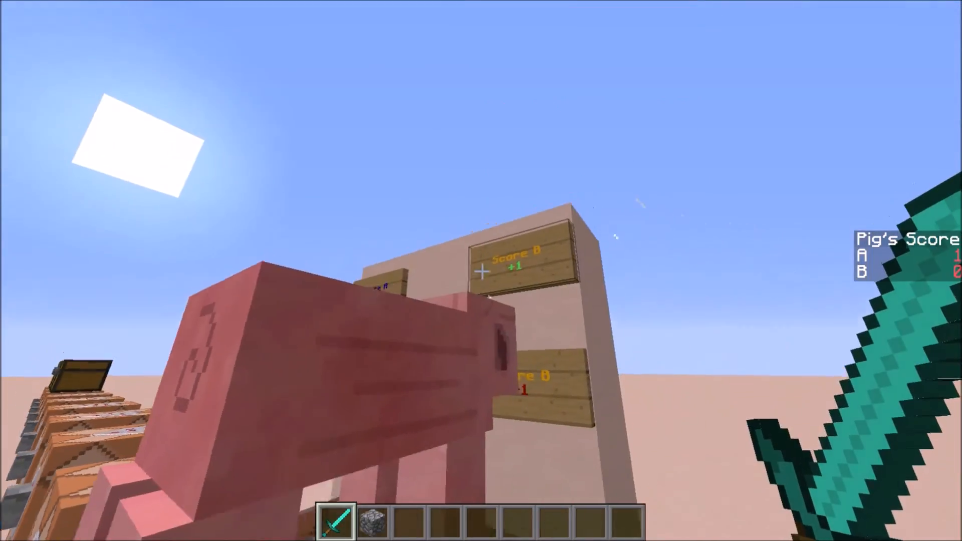
left_click(481, 270)
left_click(480, 270)
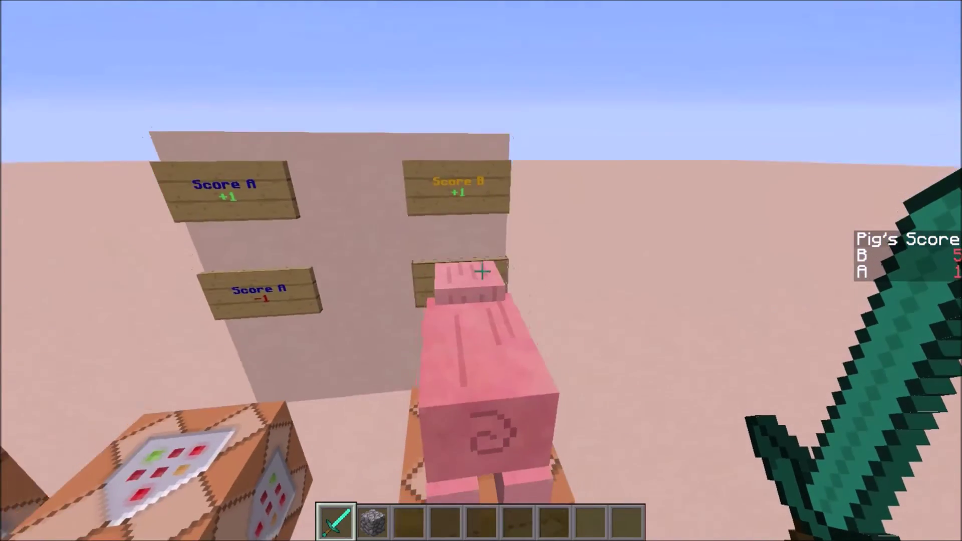
left_click(481, 270)
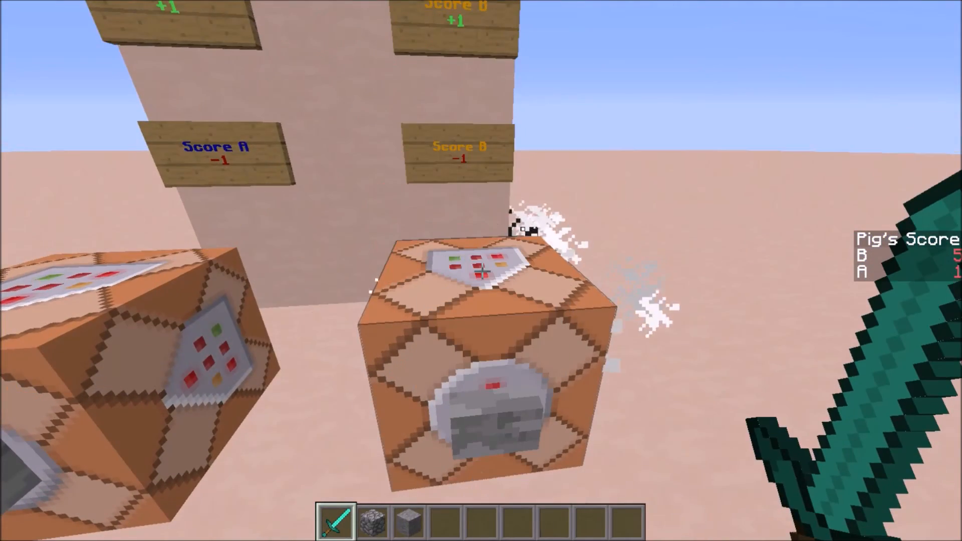